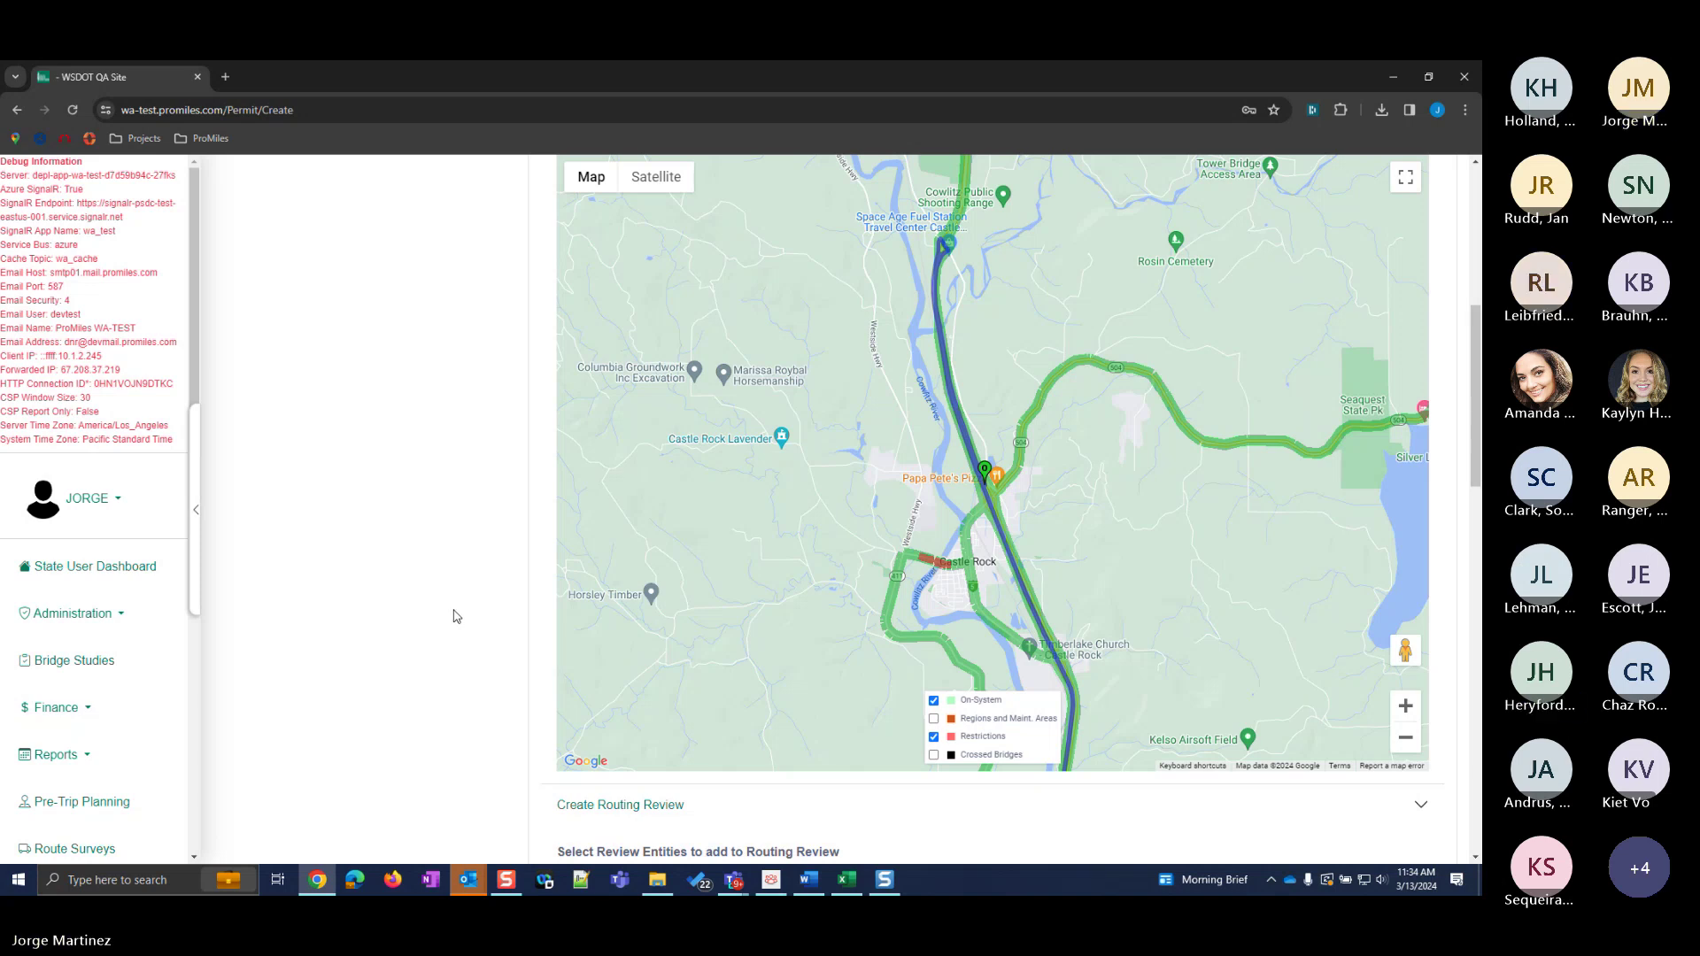
Step: Expand the vehicle dimensions and axle details on the Route step
{"action": "scroll", "coordinate": [440, 609], "scroll_direction": "down", "scroll_amount": 2}
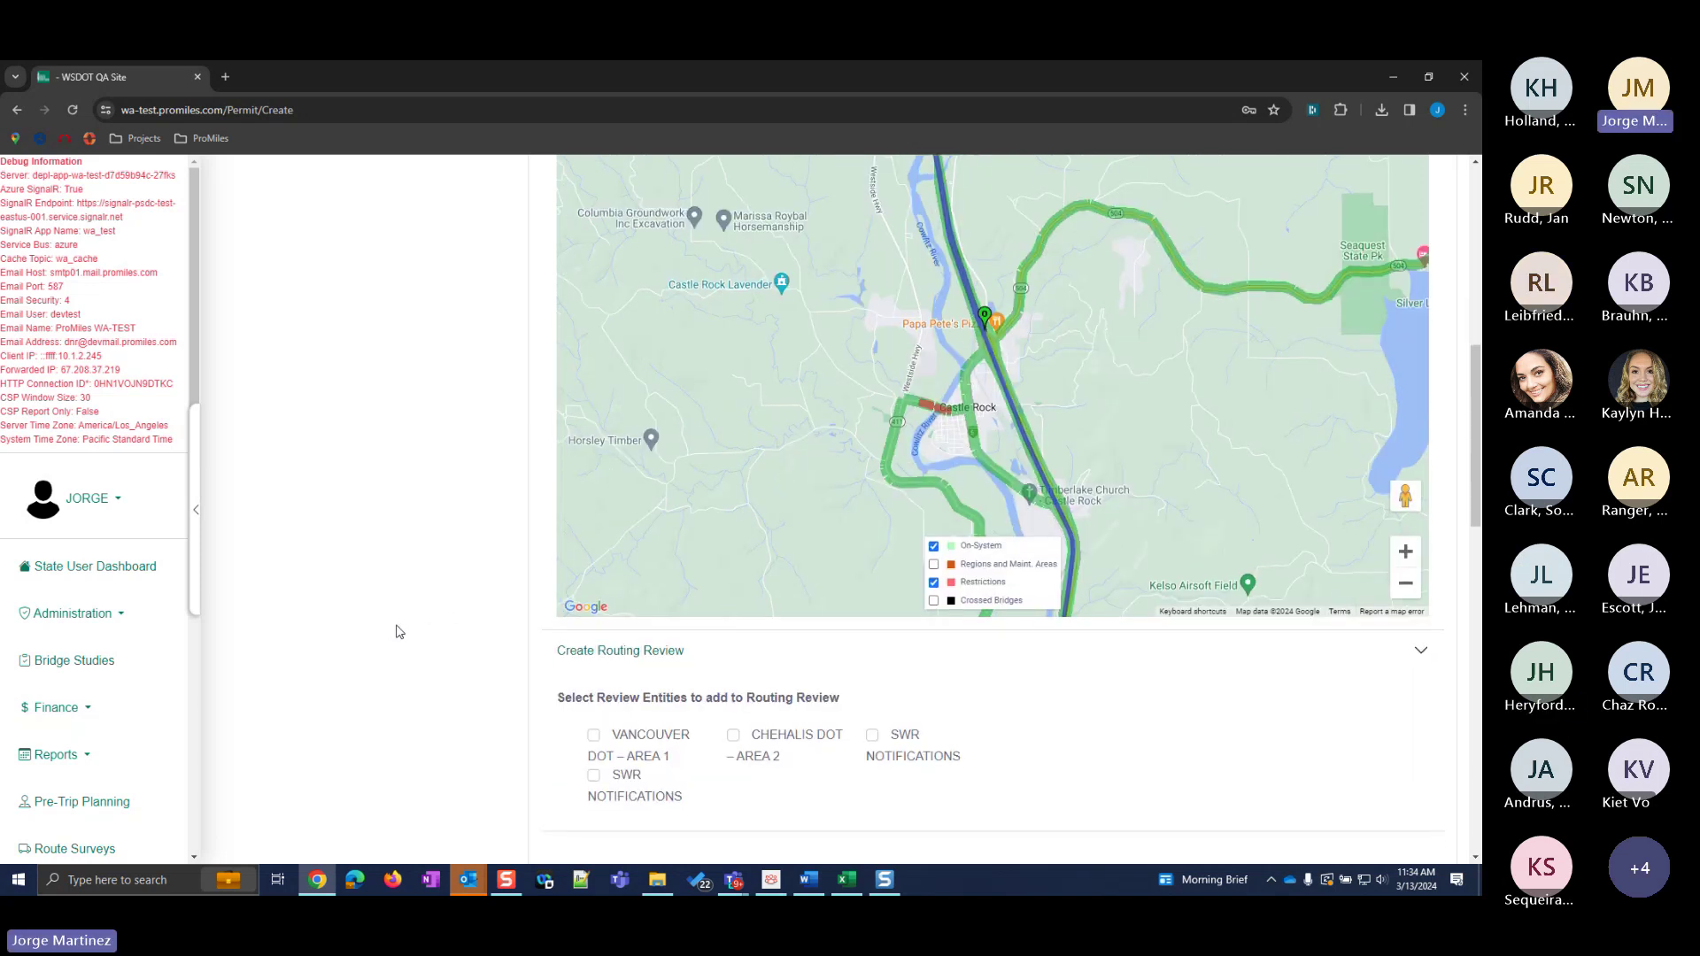
{"action": "scroll", "coordinate": [410, 620], "scroll_direction": "down", "scroll_amount": 3}
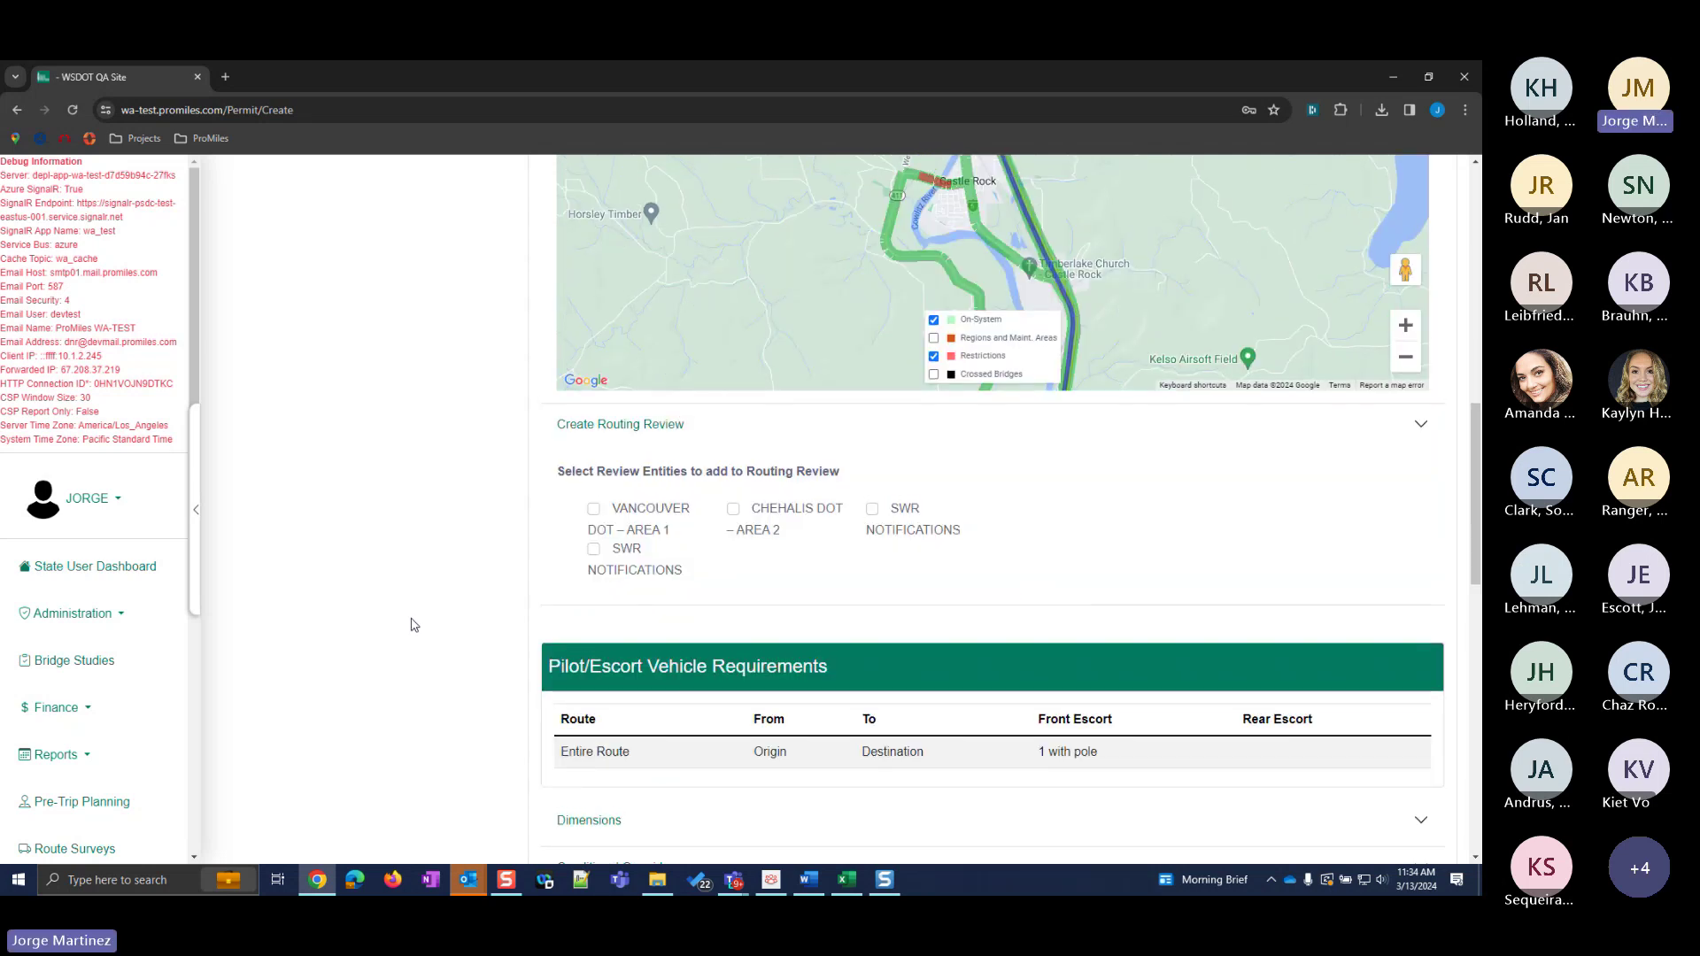
{"action": "scroll", "coordinate": [861, 476], "scroll_direction": "up", "scroll_amount": 7}
{"action": "scroll", "coordinate": [470, 614], "scroll_direction": "down", "scroll_amount": 10}
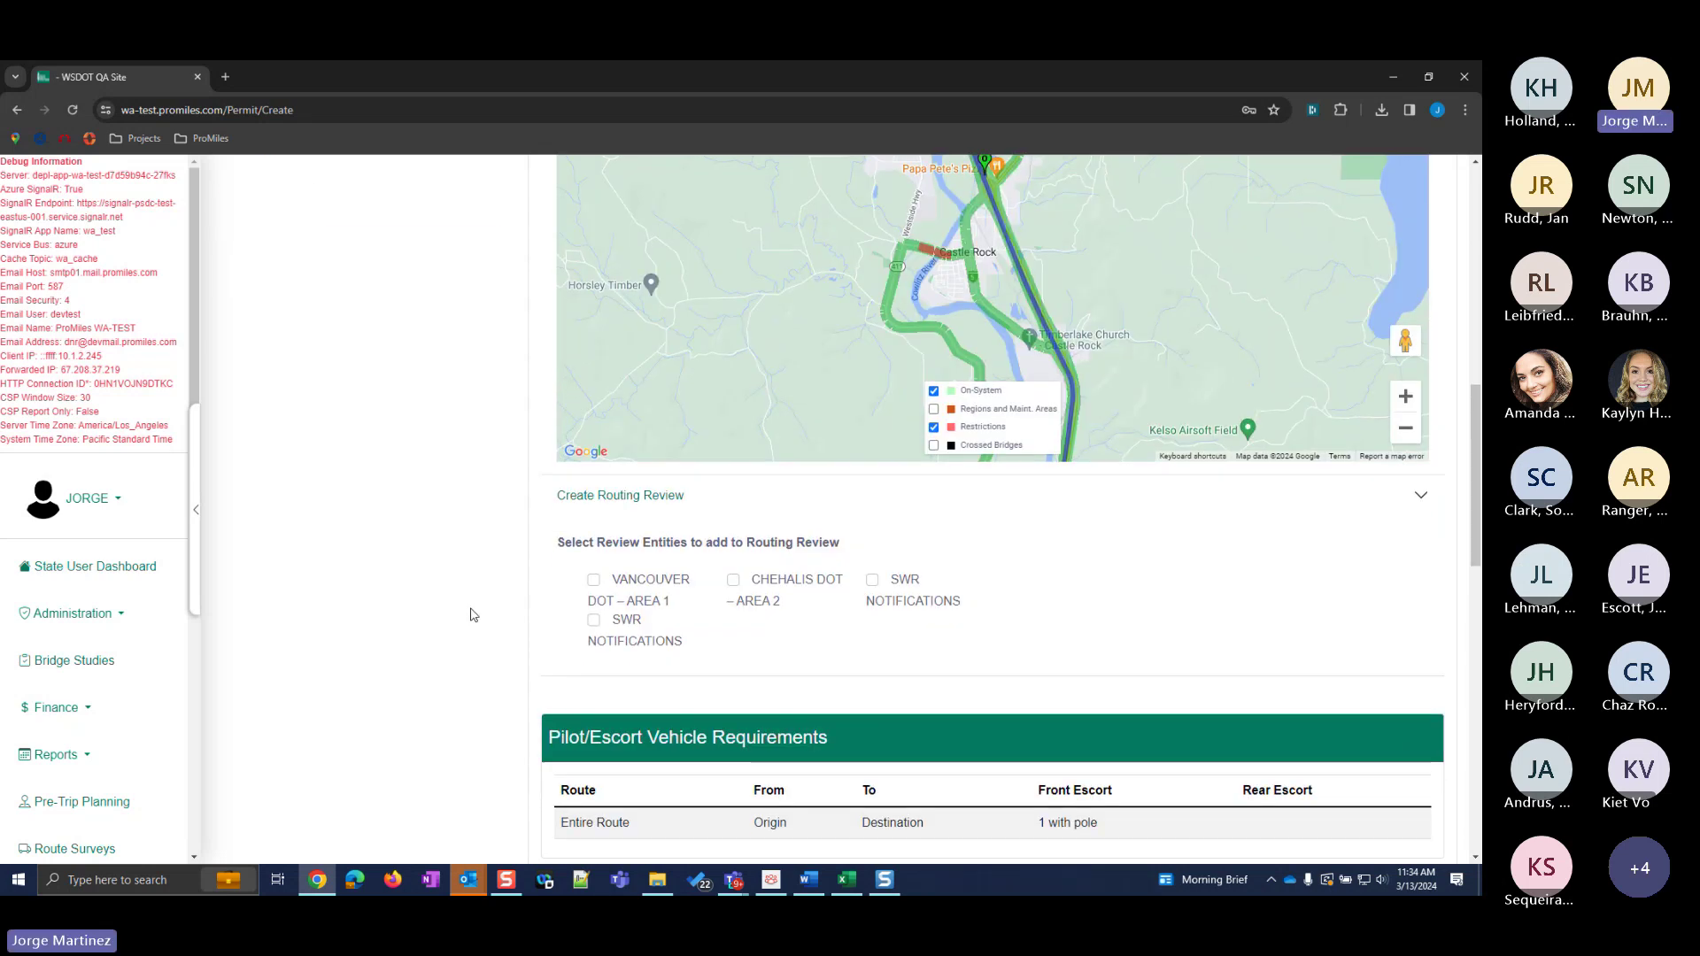
{"action": "scroll", "coordinate": [470, 614], "scroll_direction": "down", "scroll_amount": 2}
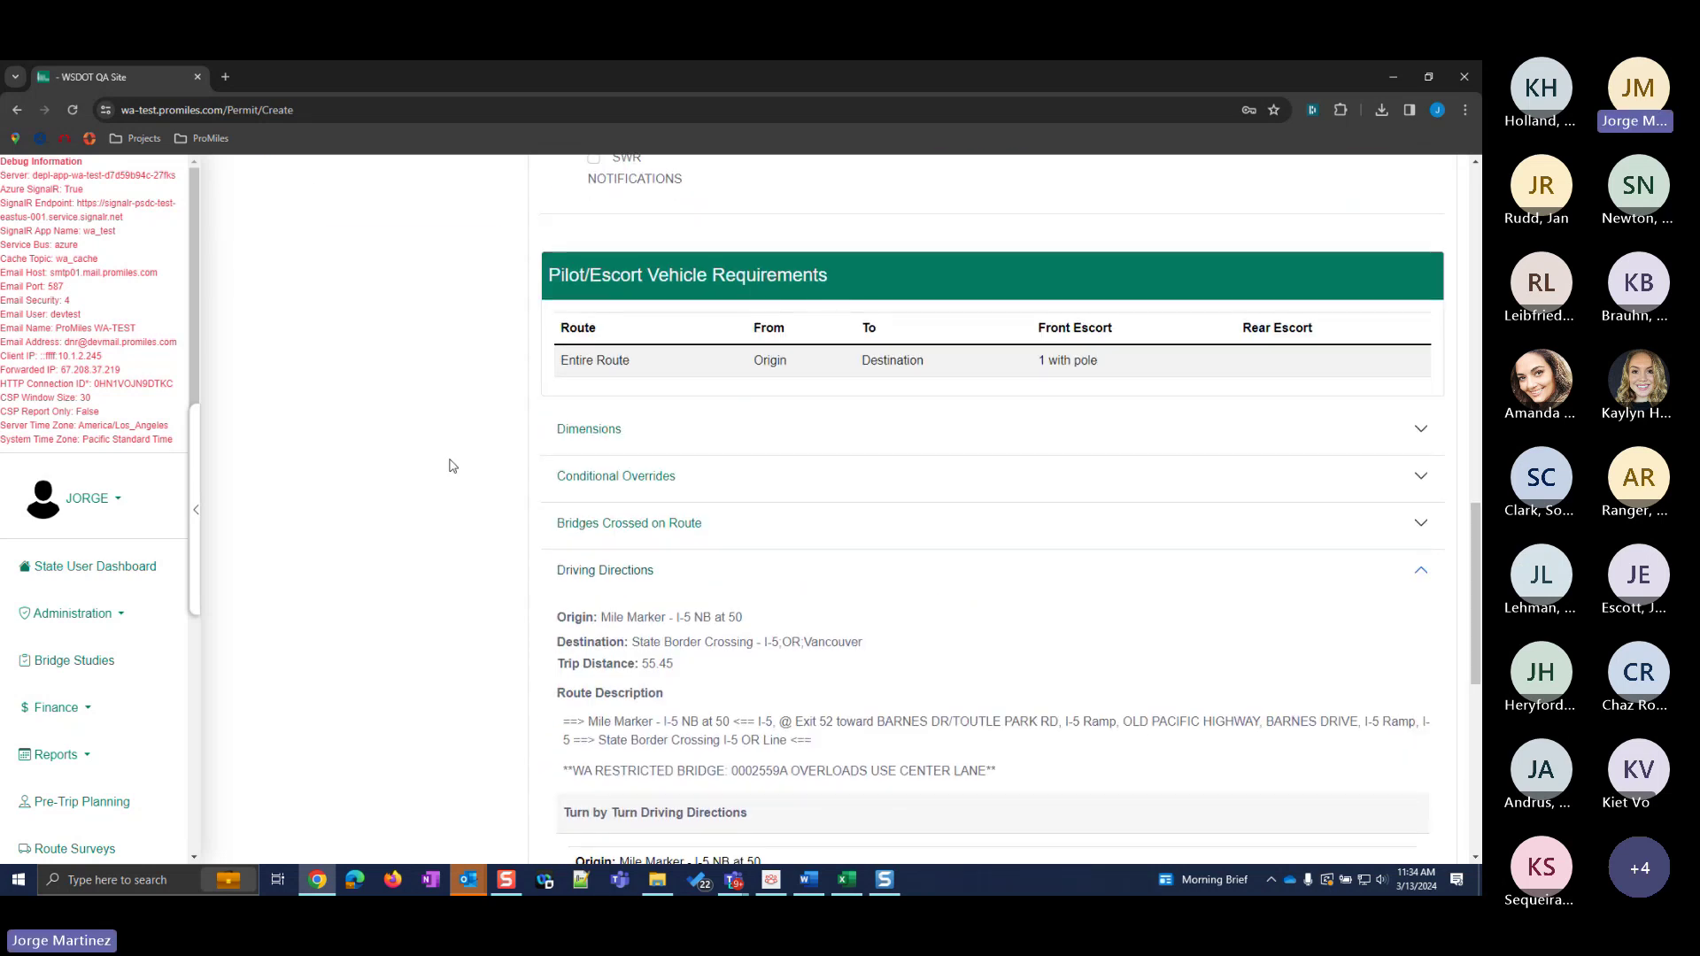
{"action": "scroll", "coordinate": [402, 496], "scroll_direction": "down", "scroll_amount": 1}
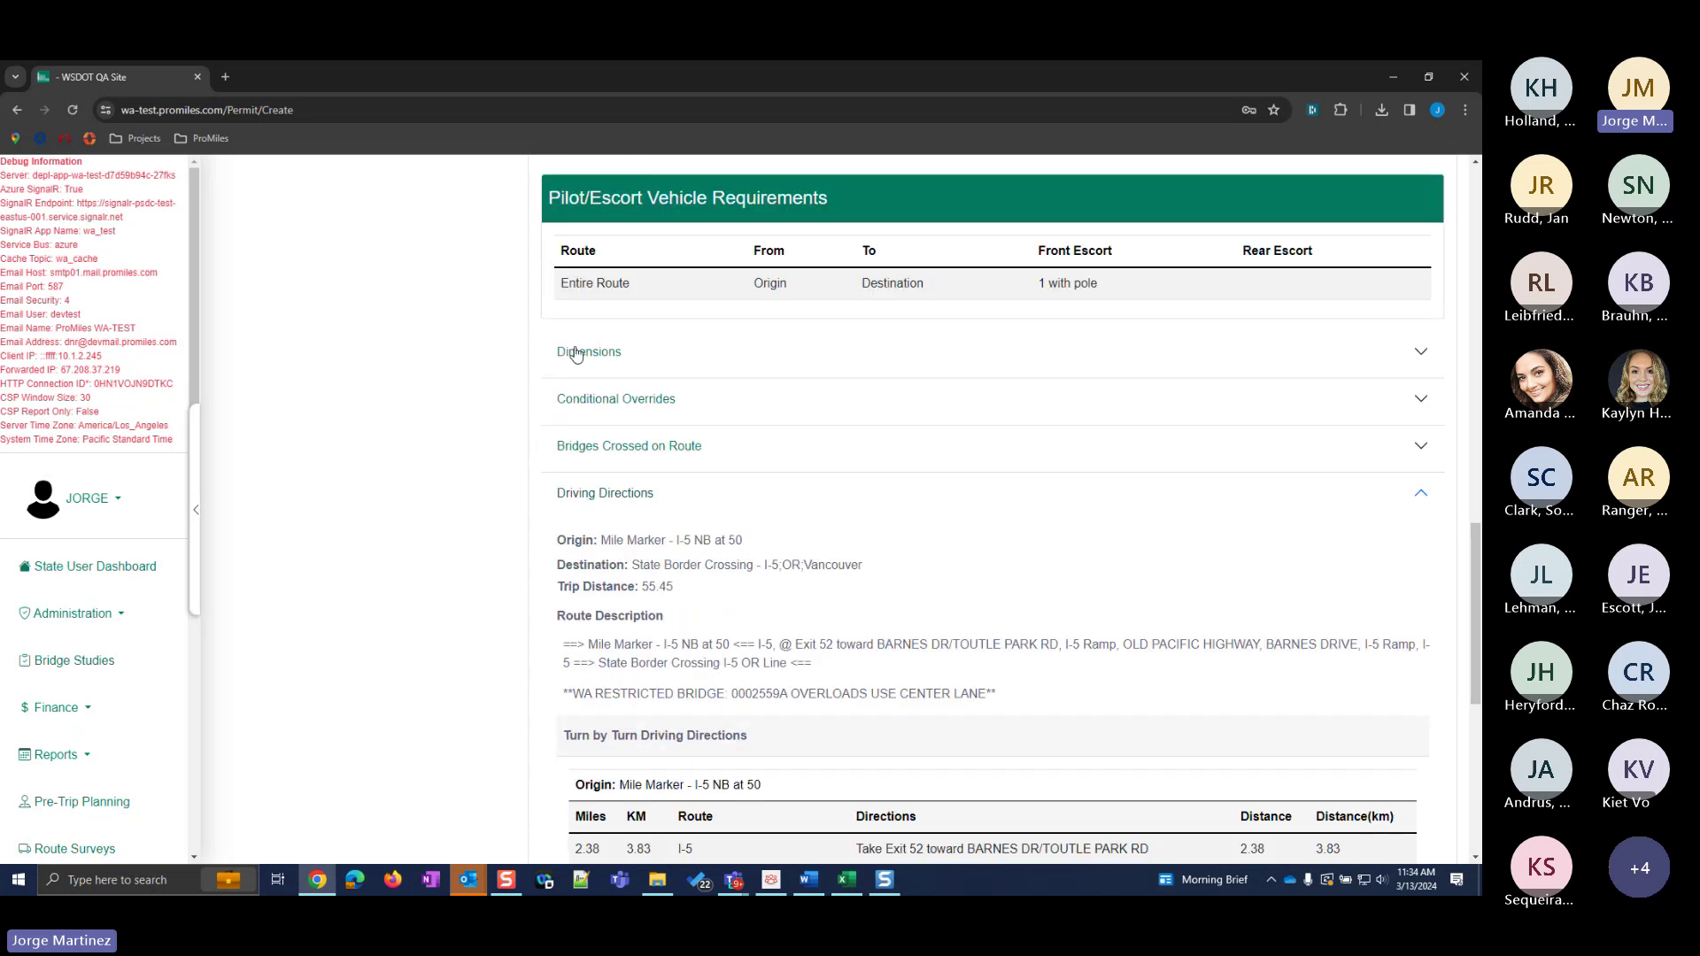
{"action": "left_click", "coordinate": [599, 354]}
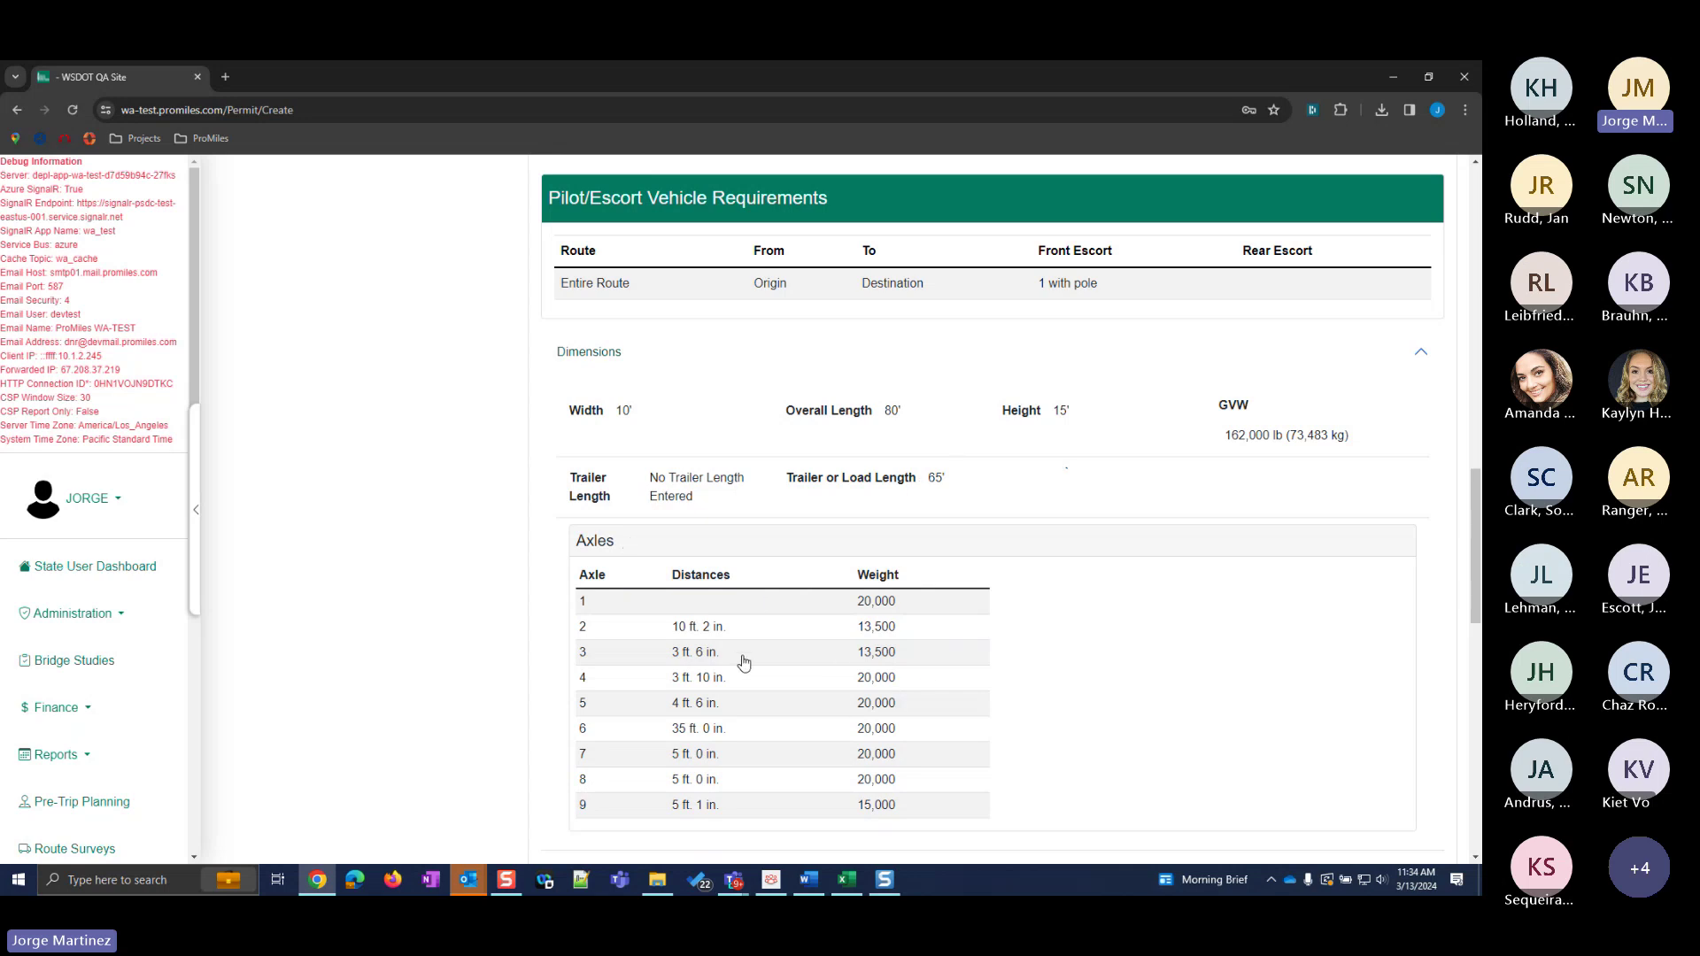
Step: Review the driving directions, highlighting the restricted bridge center lane note
{"action": "scroll", "coordinate": [476, 610], "scroll_direction": "down", "scroll_amount": 4}
{"action": "scroll", "coordinate": [475, 609], "scroll_direction": "down", "scroll_amount": 2}
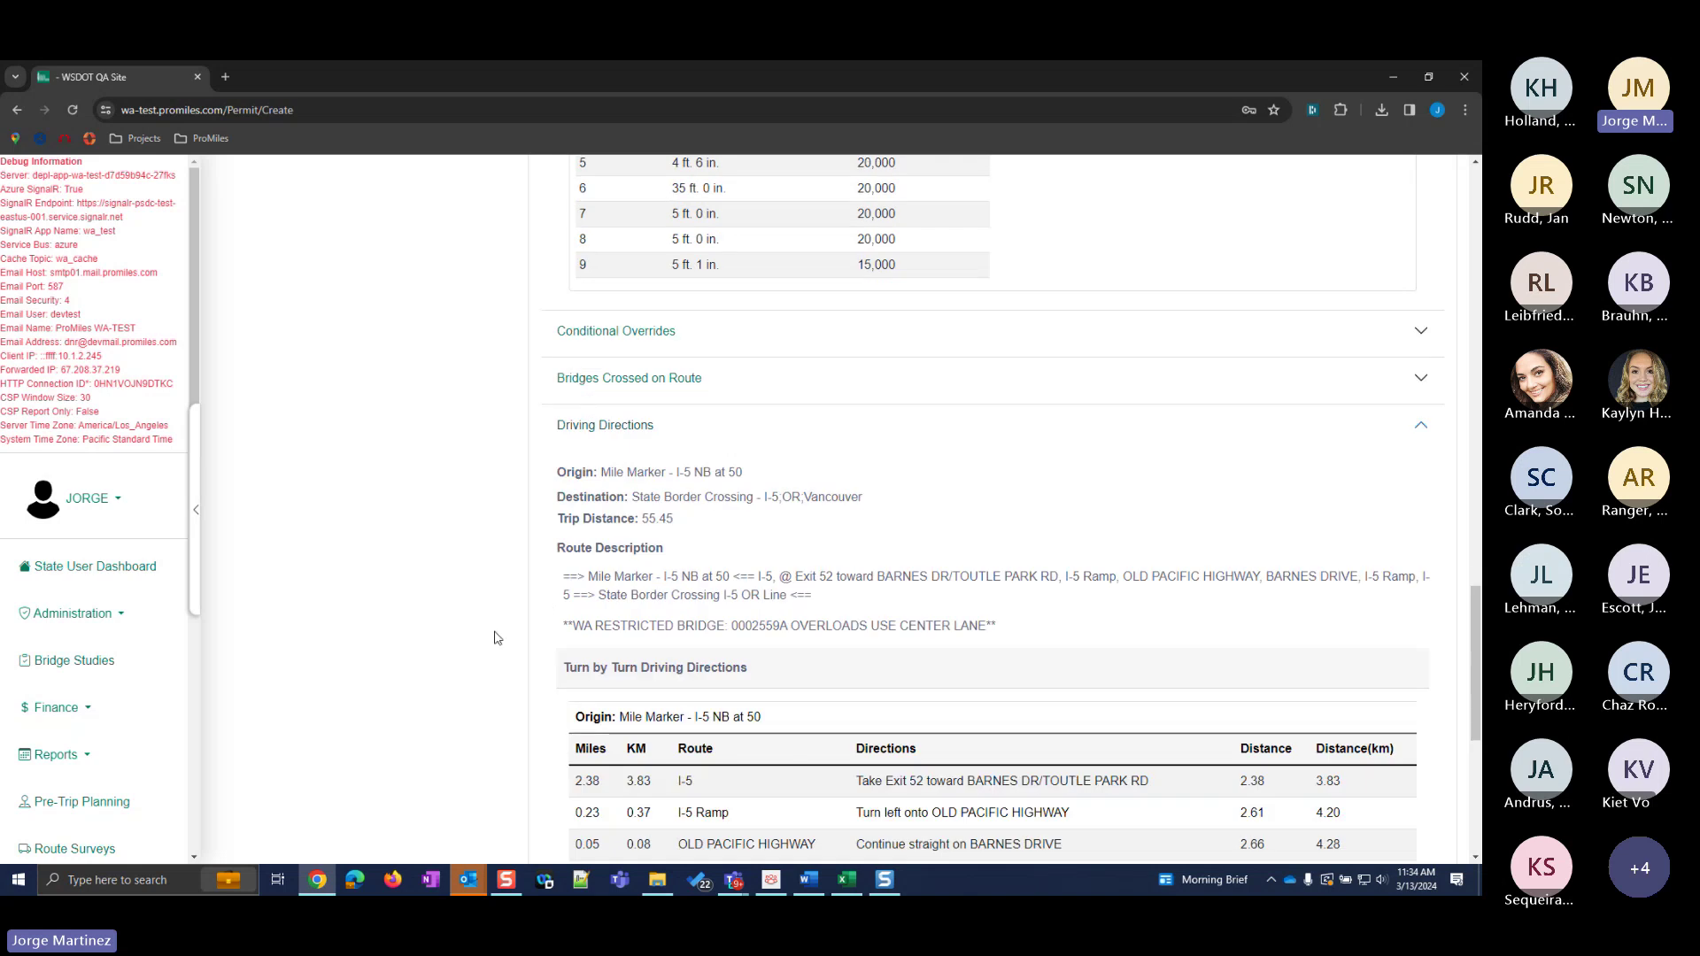
{"action": "scroll", "coordinate": [494, 637], "scroll_direction": "down", "scroll_amount": 2}
{"action": "left_click_drag", "start_coordinate": [842, 443], "coordinate": [563, 421]}
{"action": "left_click_drag", "start_coordinate": [1019, 474], "coordinate": [558, 478]}
{"action": "left_click", "coordinate": [520, 494]}
{"action": "scroll", "coordinate": [520, 523], "scroll_direction": "down", "scroll_amount": 2}
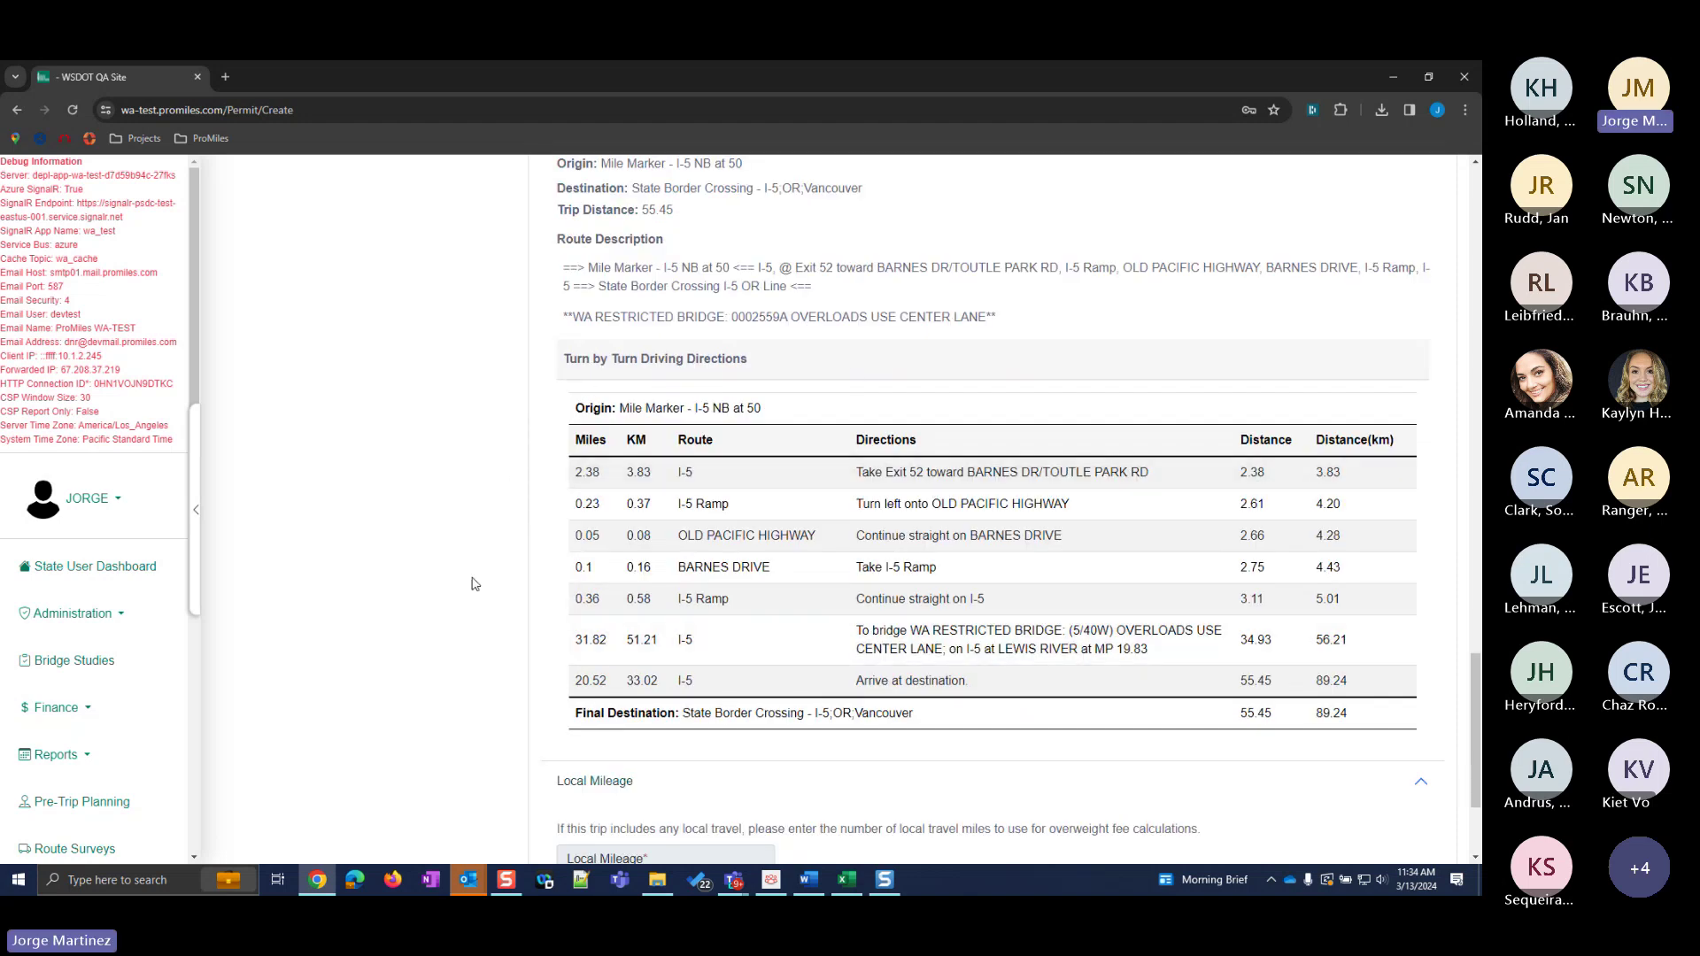
{"action": "scroll", "coordinate": [474, 580], "scroll_direction": "down", "scroll_amount": 3}
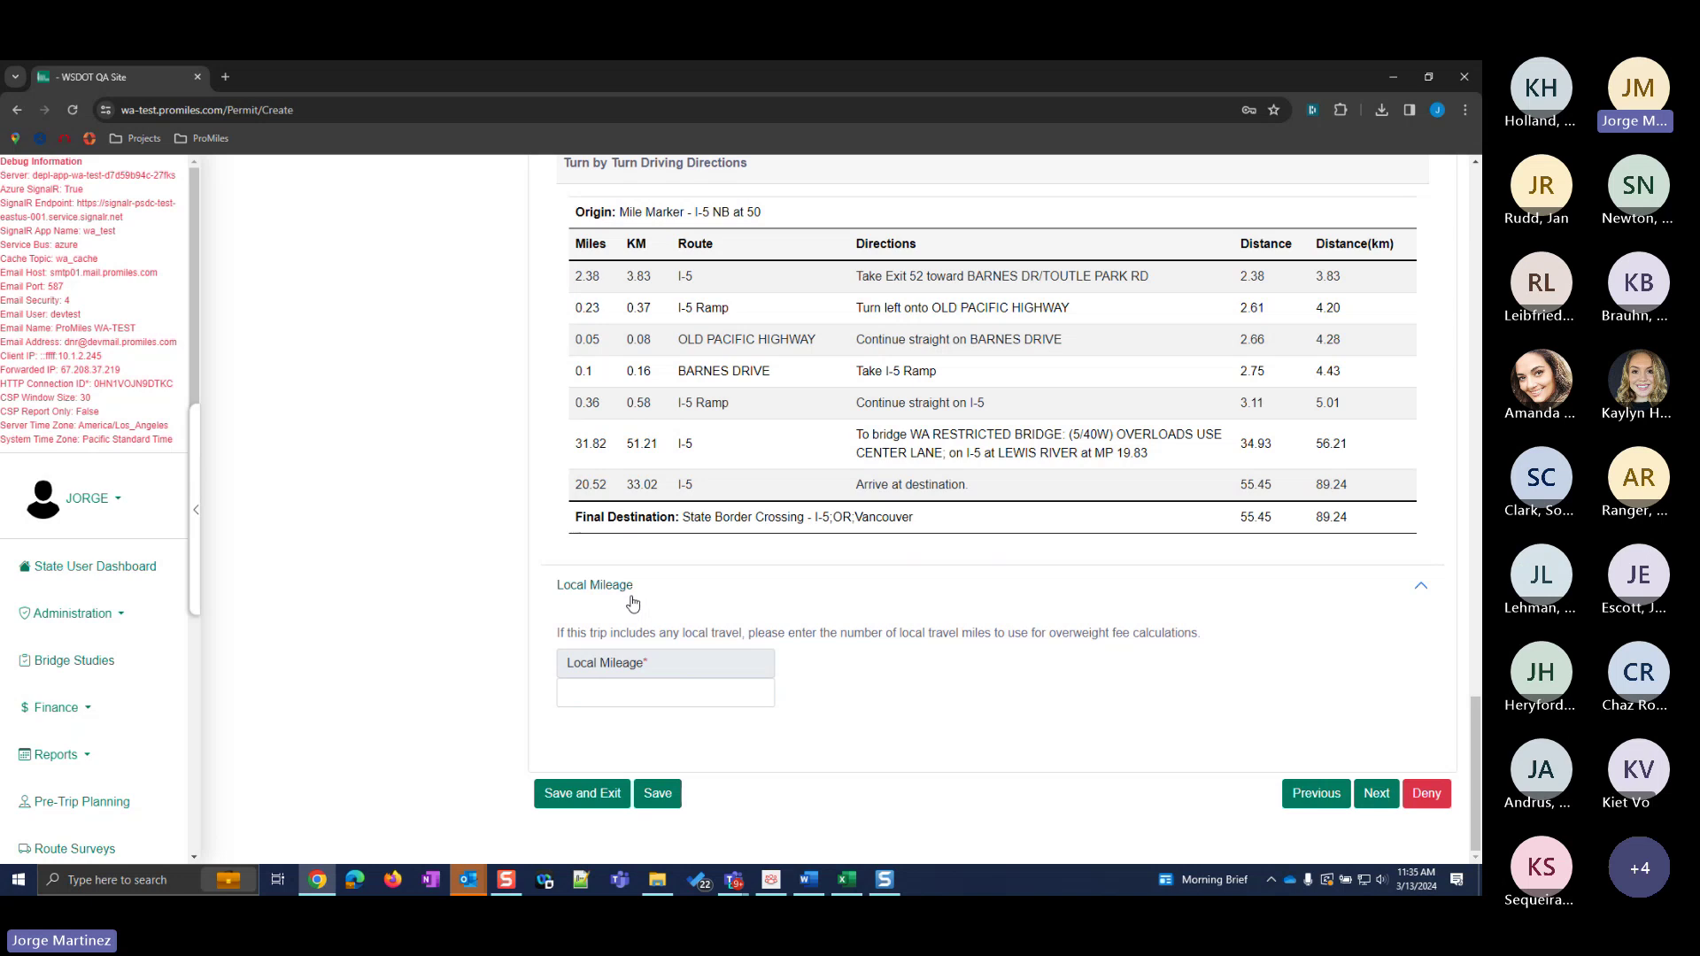
Step: Set the permit's local mileage to 7
{"action": "left_click", "coordinate": [653, 687]}
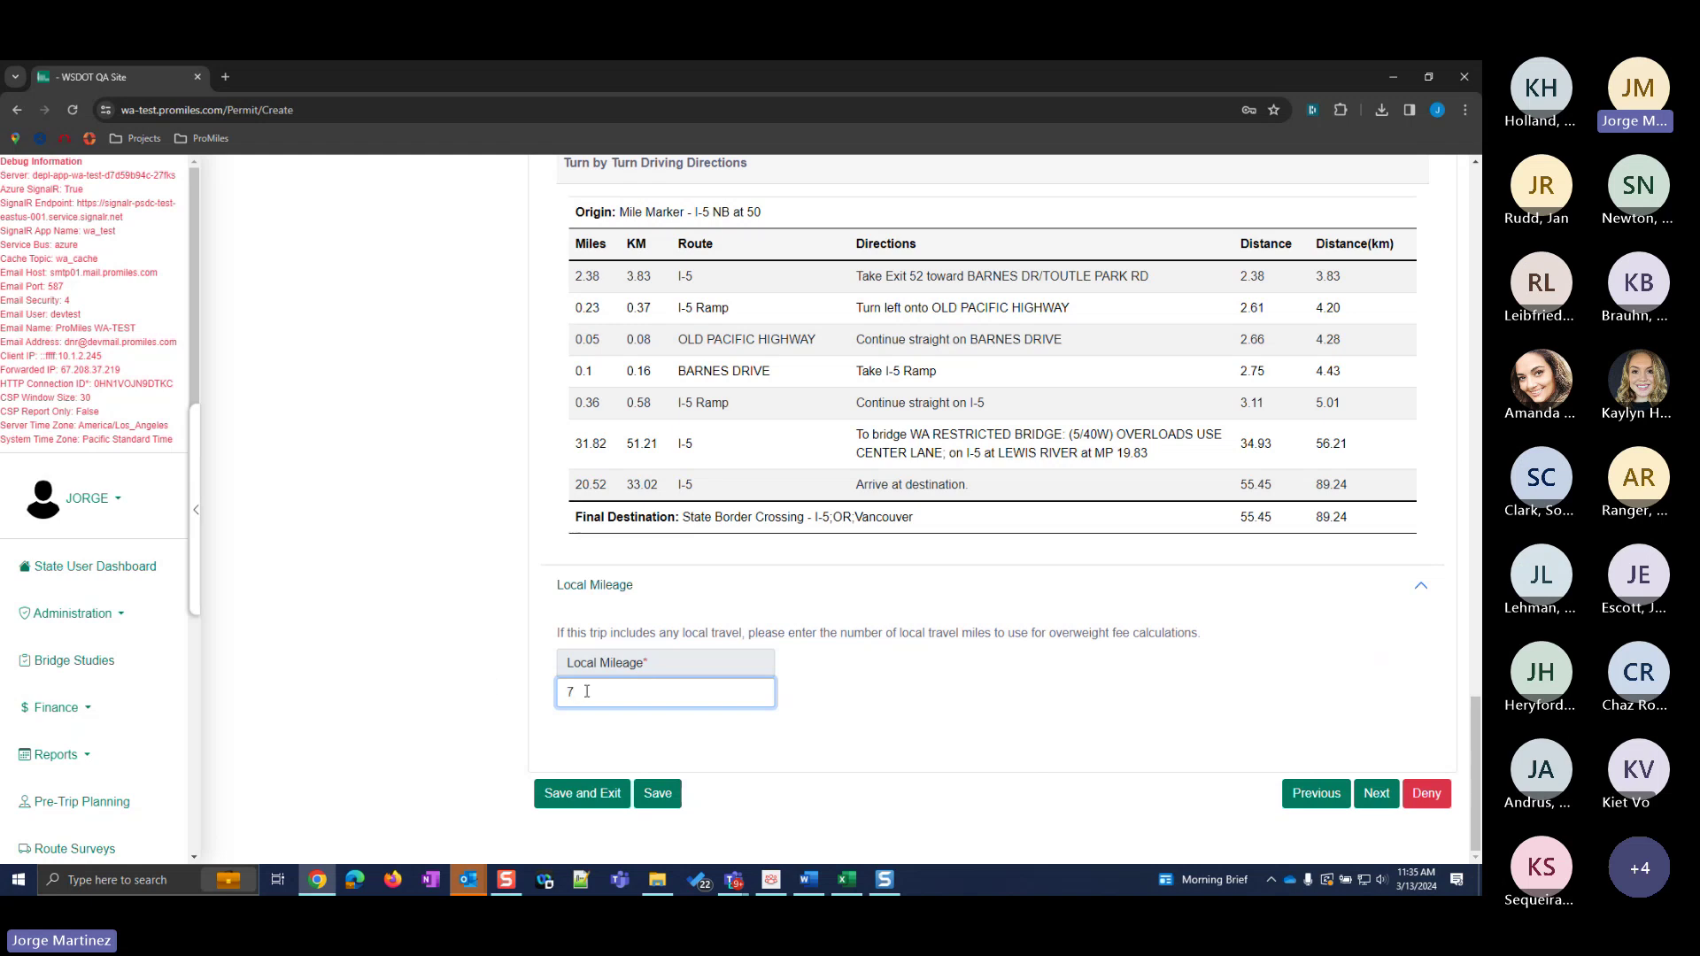
{"action": "scroll", "coordinate": [470, 683], "scroll_direction": "up", "scroll_amount": 15}
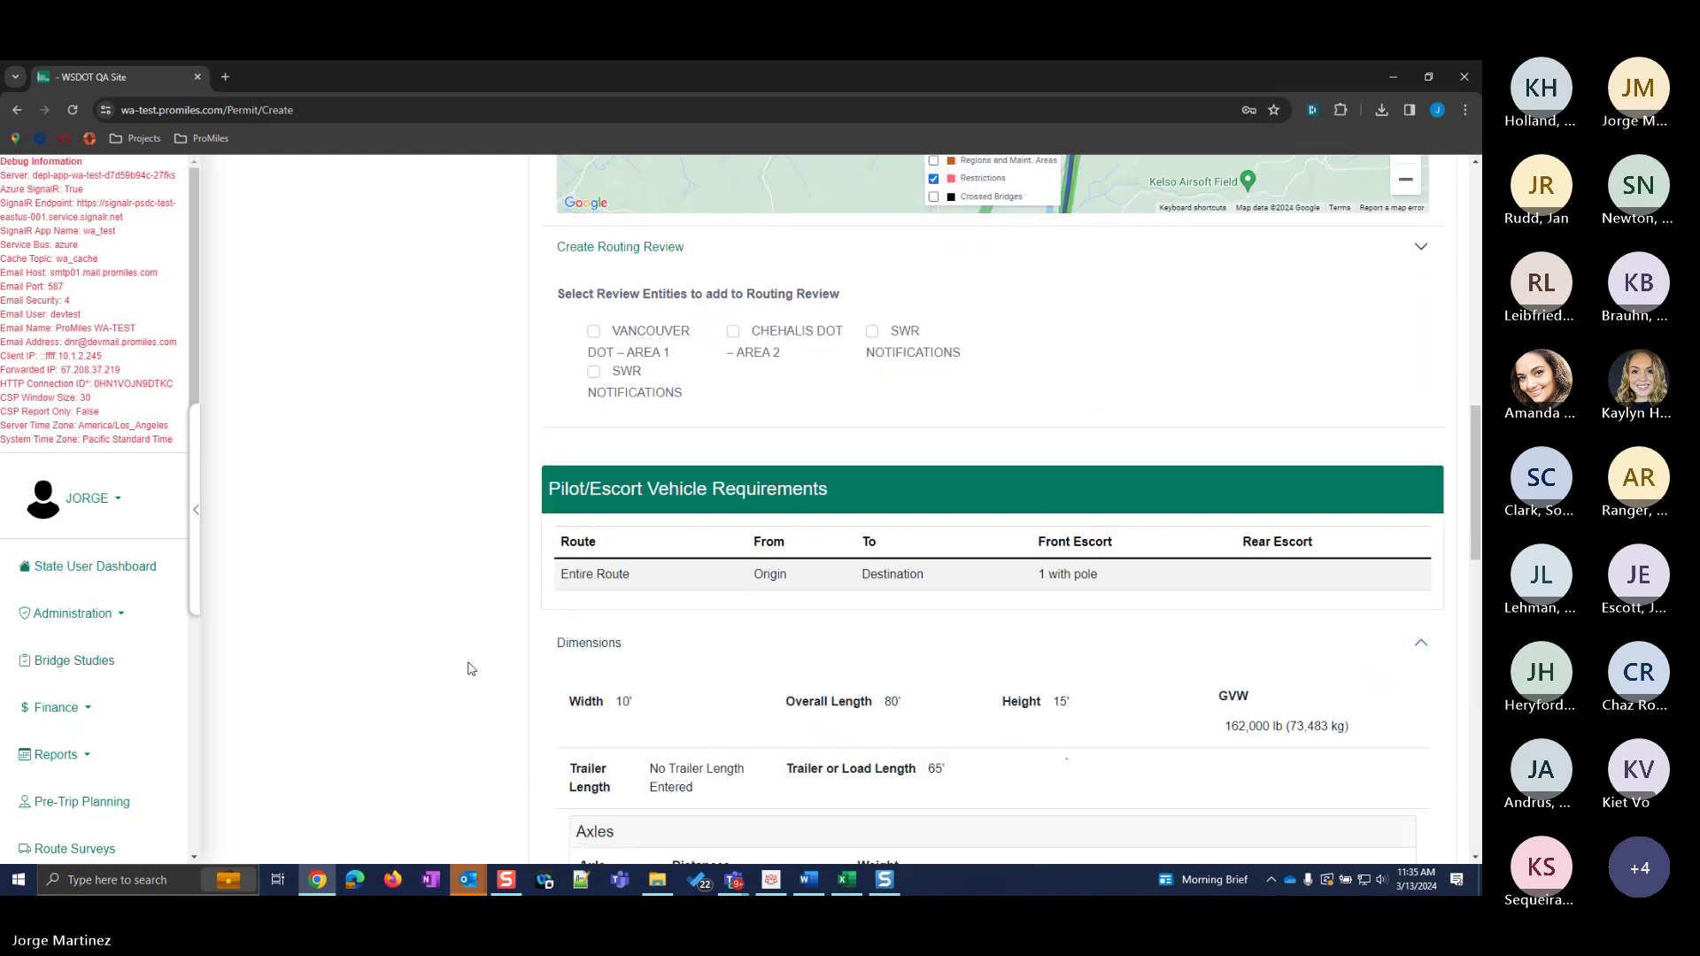
{"action": "scroll", "coordinate": [470, 668], "scroll_direction": "up", "scroll_amount": 3}
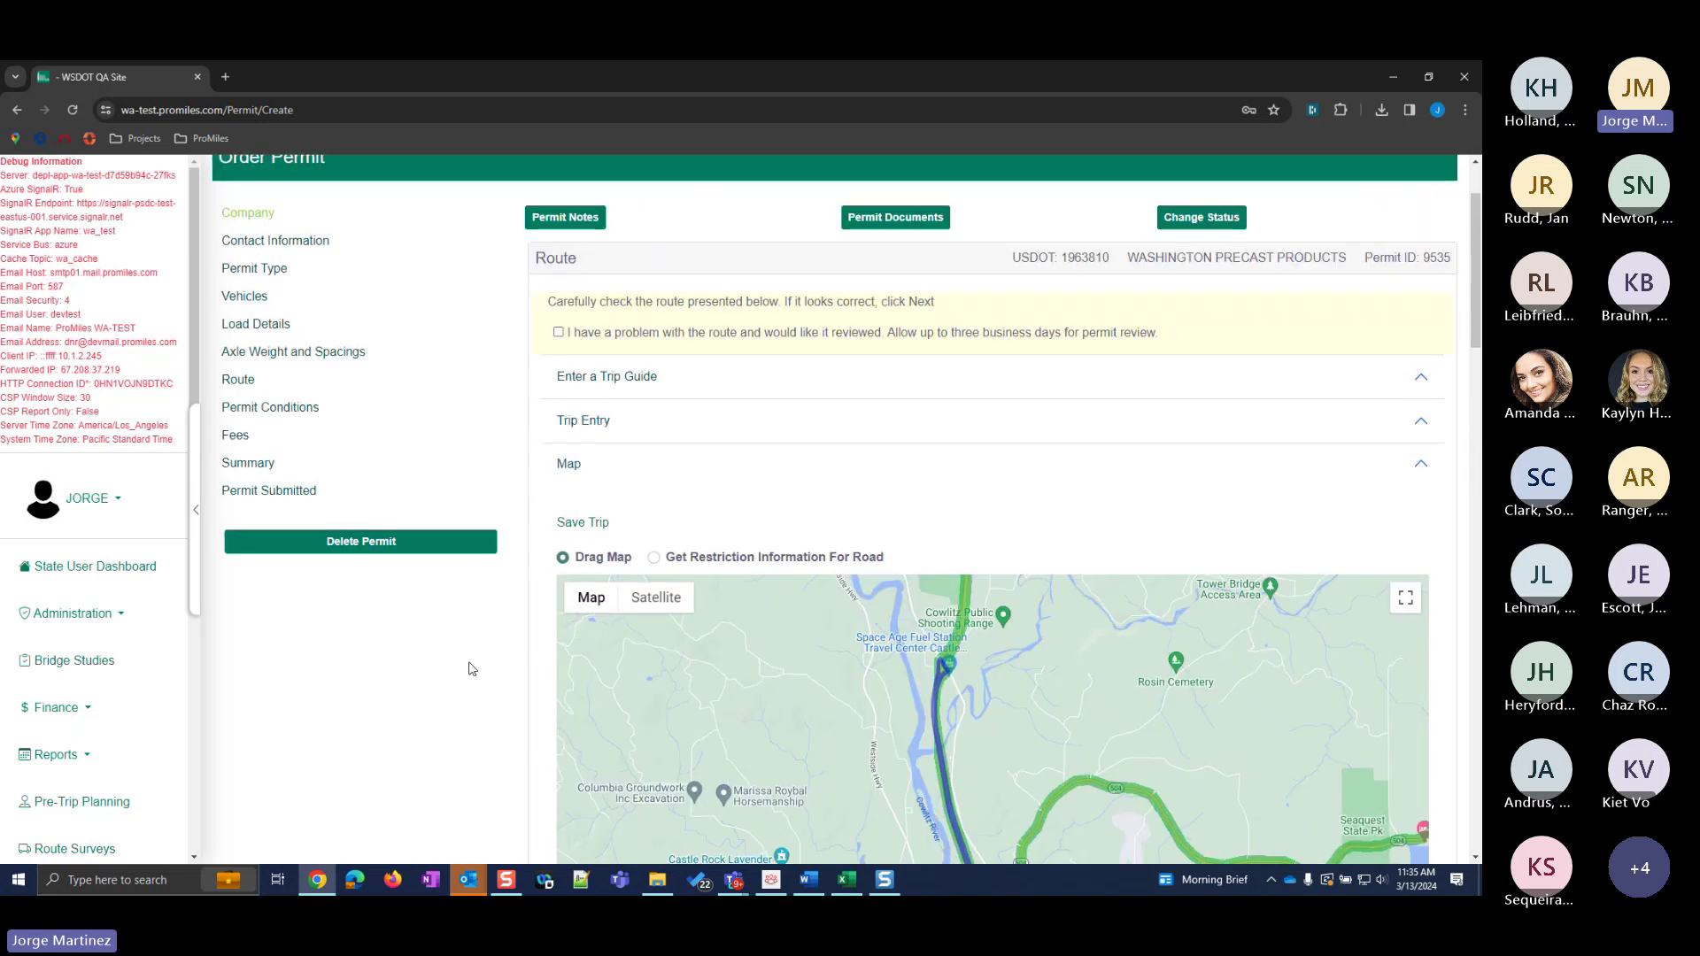
{"action": "scroll", "coordinate": [472, 668], "scroll_direction": "down", "scroll_amount": 18}
{"action": "scroll", "coordinate": [472, 668], "scroll_direction": "down", "scroll_amount": 2}
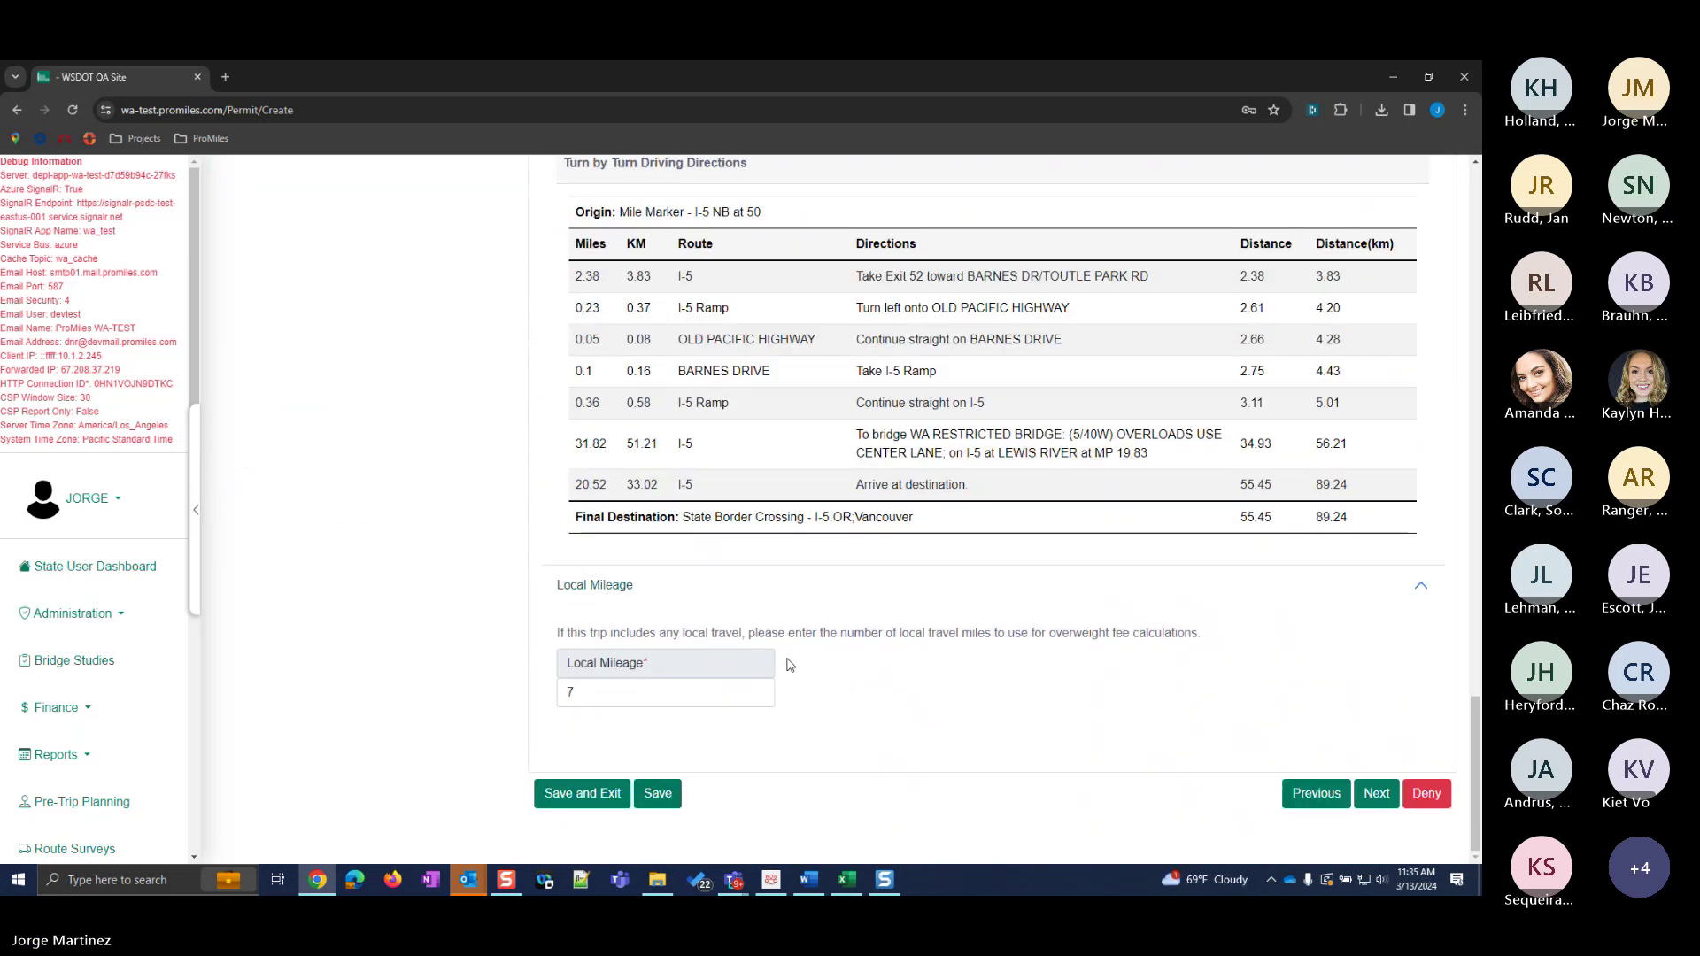
Step: Go through the ten permit conditions, highlighting the restricted bridge condition
{"action": "left_click", "coordinate": [1376, 794]}
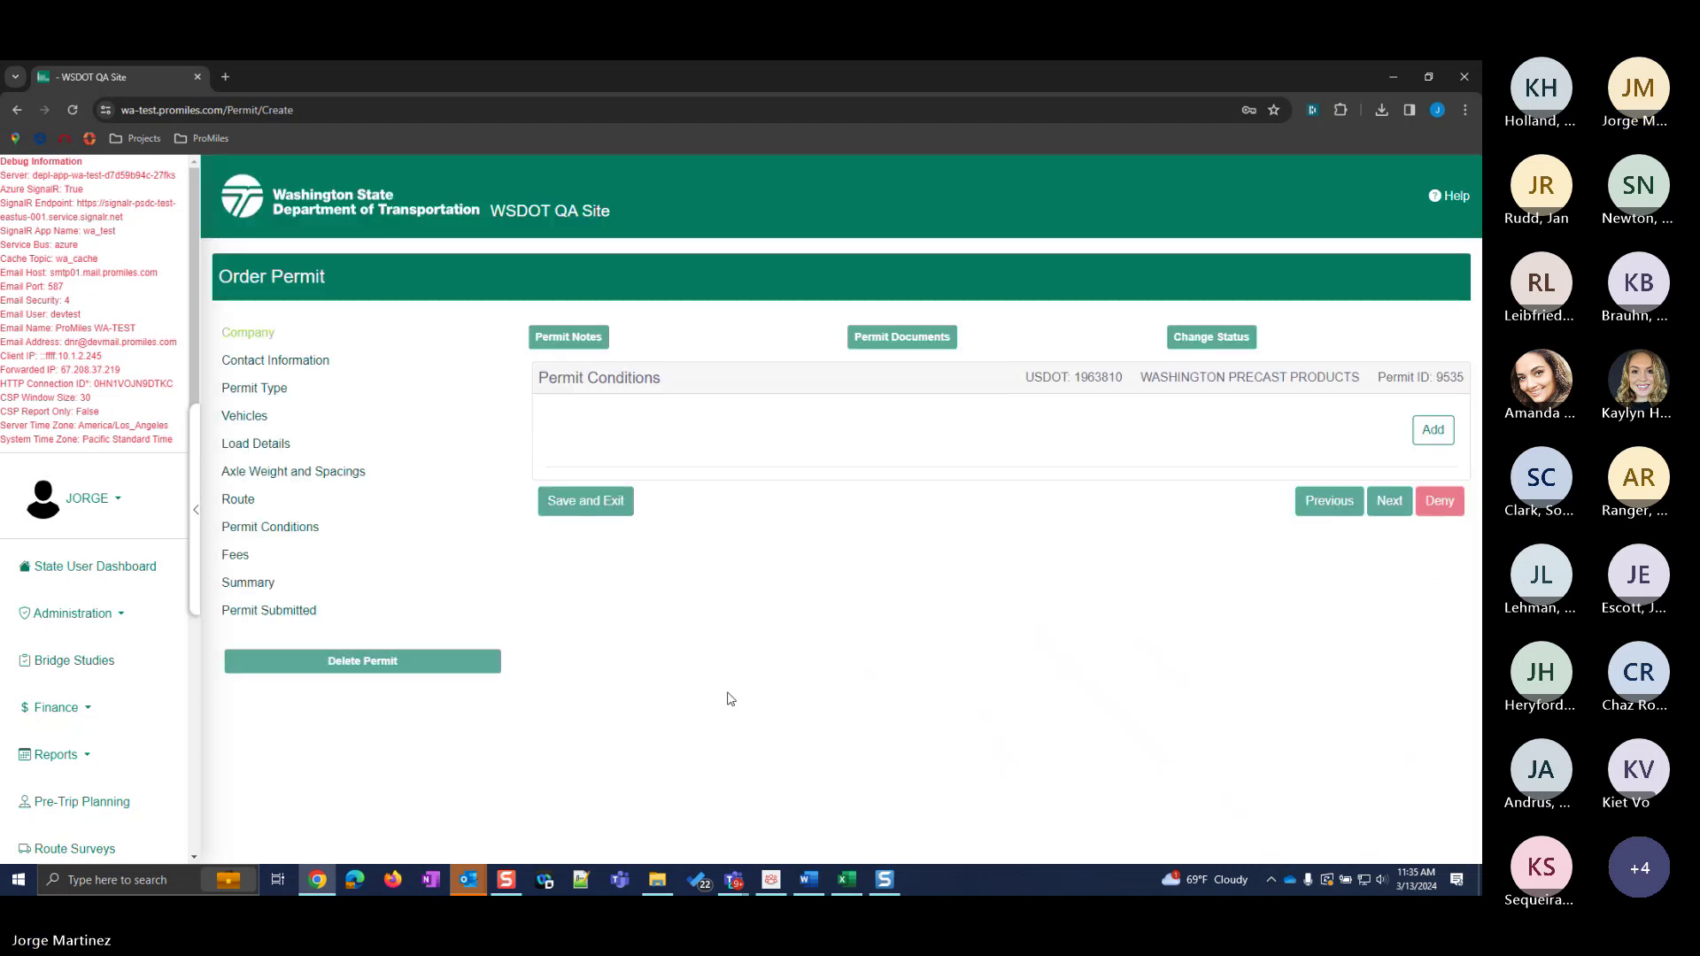
{"action": "scroll", "coordinate": [713, 713], "scroll_direction": "down", "scroll_amount": 2}
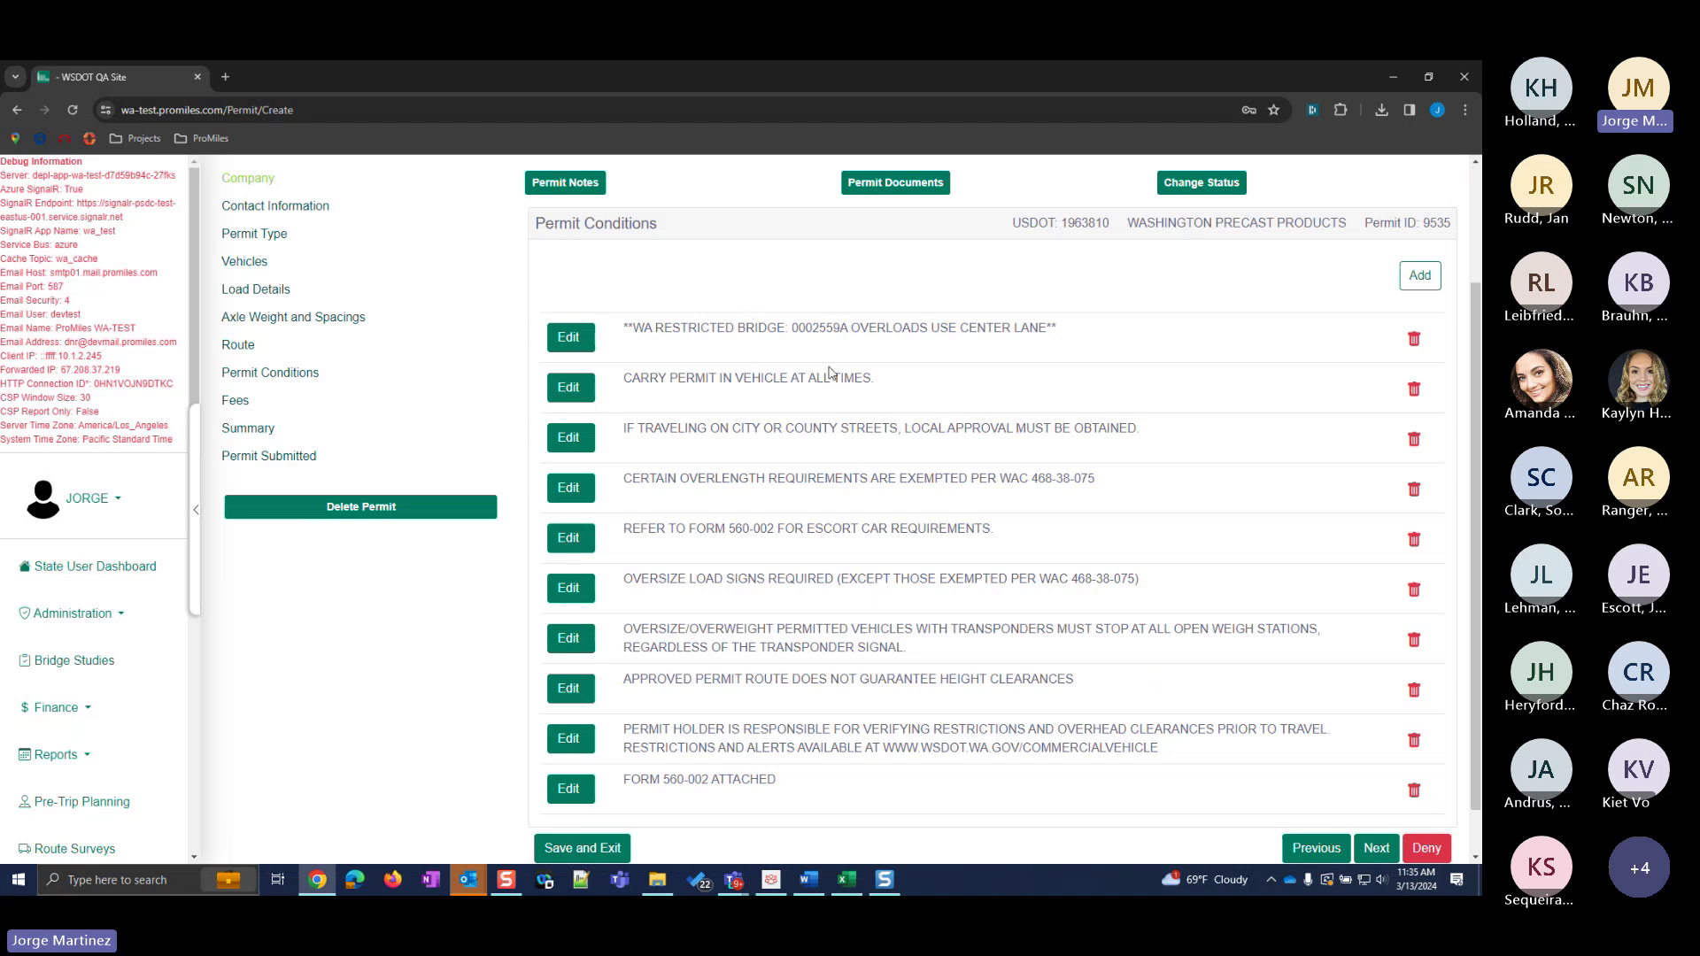
{"action": "mouse_move", "coordinate": [1052, 328]}
{"action": "left_mouse_down"}
{"action": "mouse_move", "coordinate": [634, 334]}
{"action": "mouse_move", "coordinate": [1069, 334]}
{"action": "left_mouse_up"}
{"action": "left_click", "coordinate": [630, 334]}
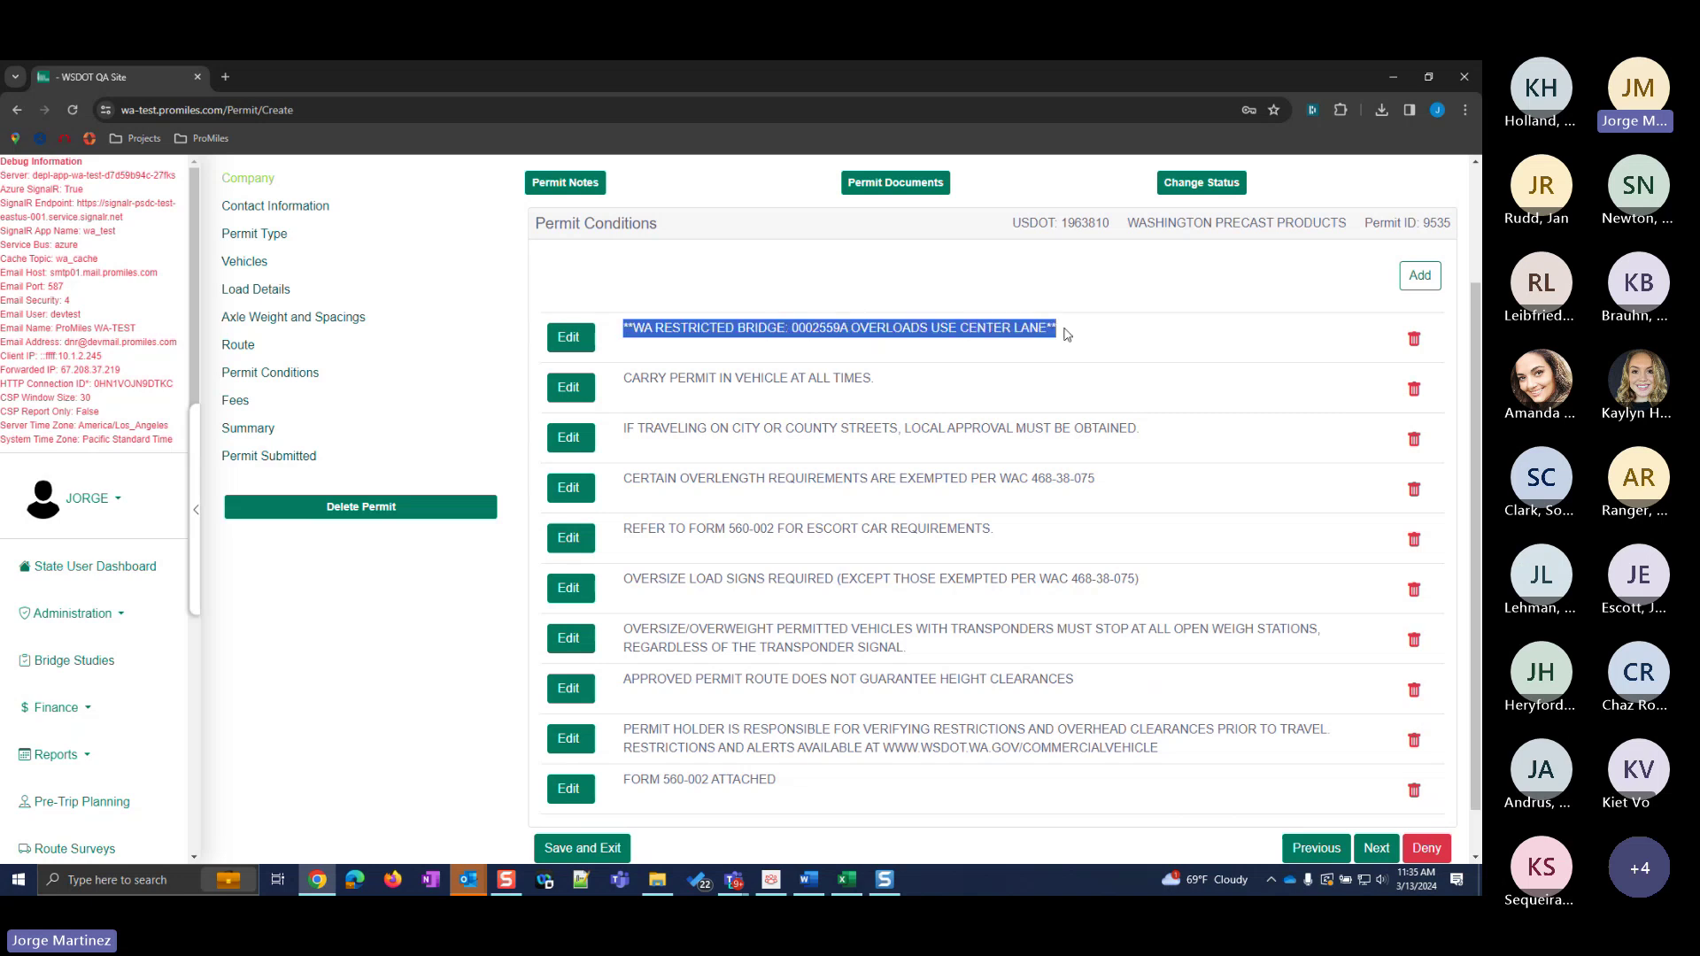
{"action": "left_click", "coordinate": [1067, 335]}
{"action": "scroll", "coordinate": [947, 580], "scroll_direction": "down", "scroll_amount": 1}
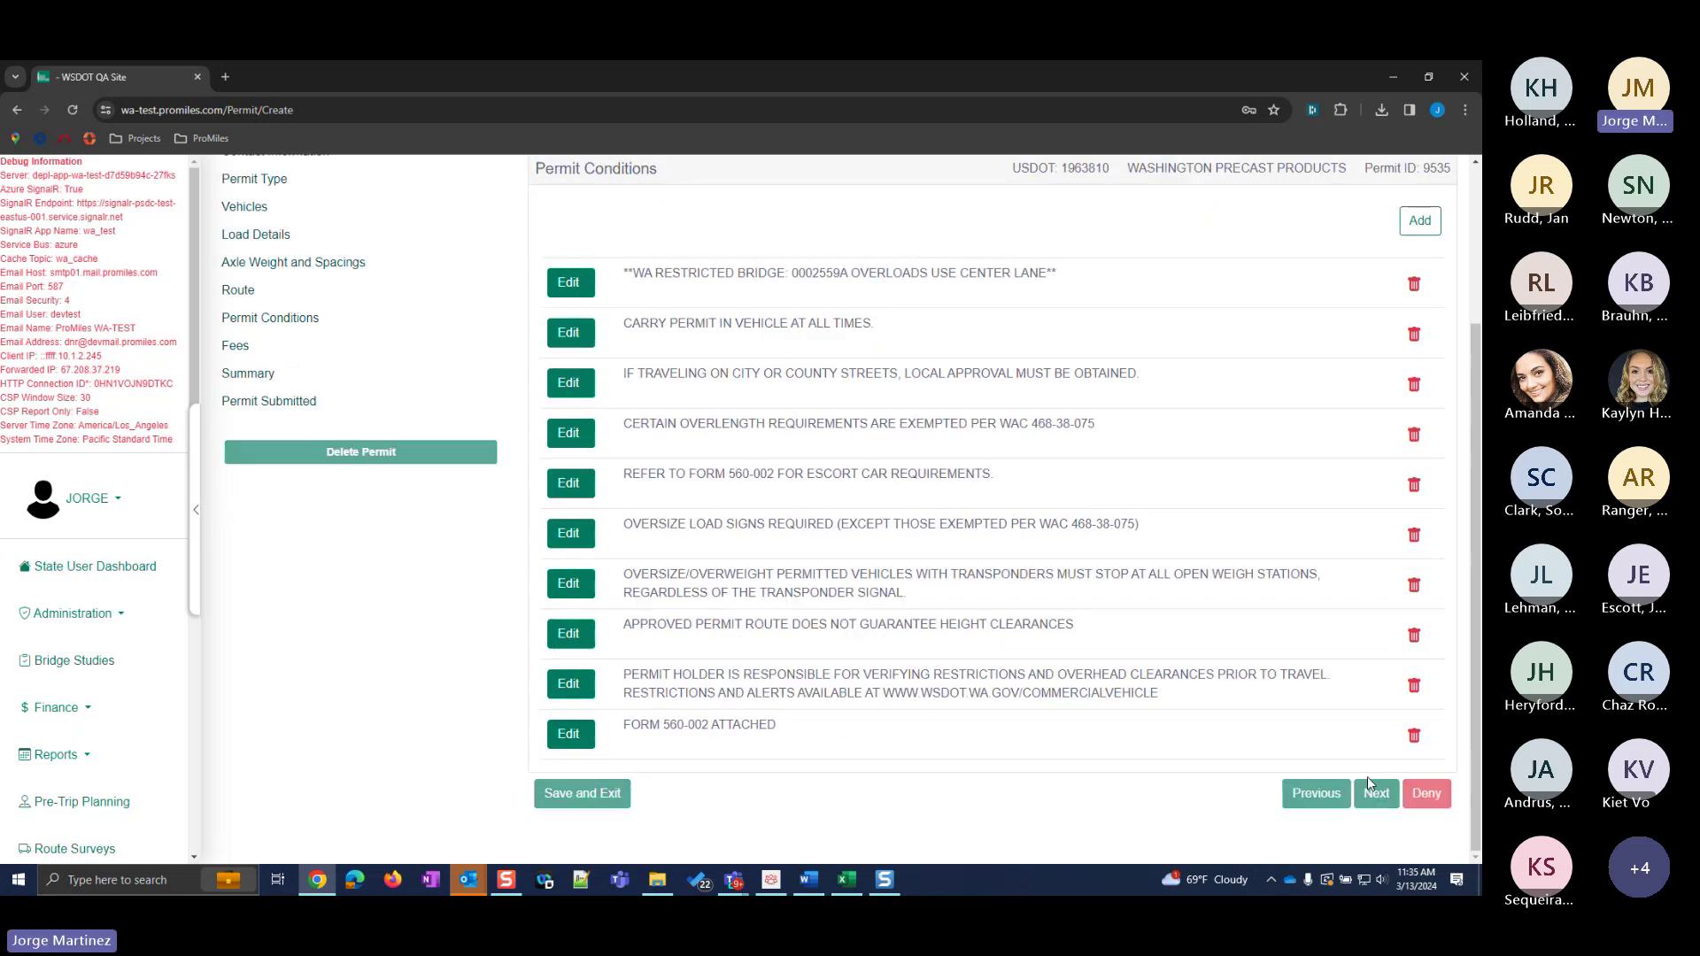
{"action": "key", "text": "ctrl+a"}
Step: Check the OW fee of $1.56 per mile and the $97.00 total
{"action": "left_click", "coordinate": [902, 613]}
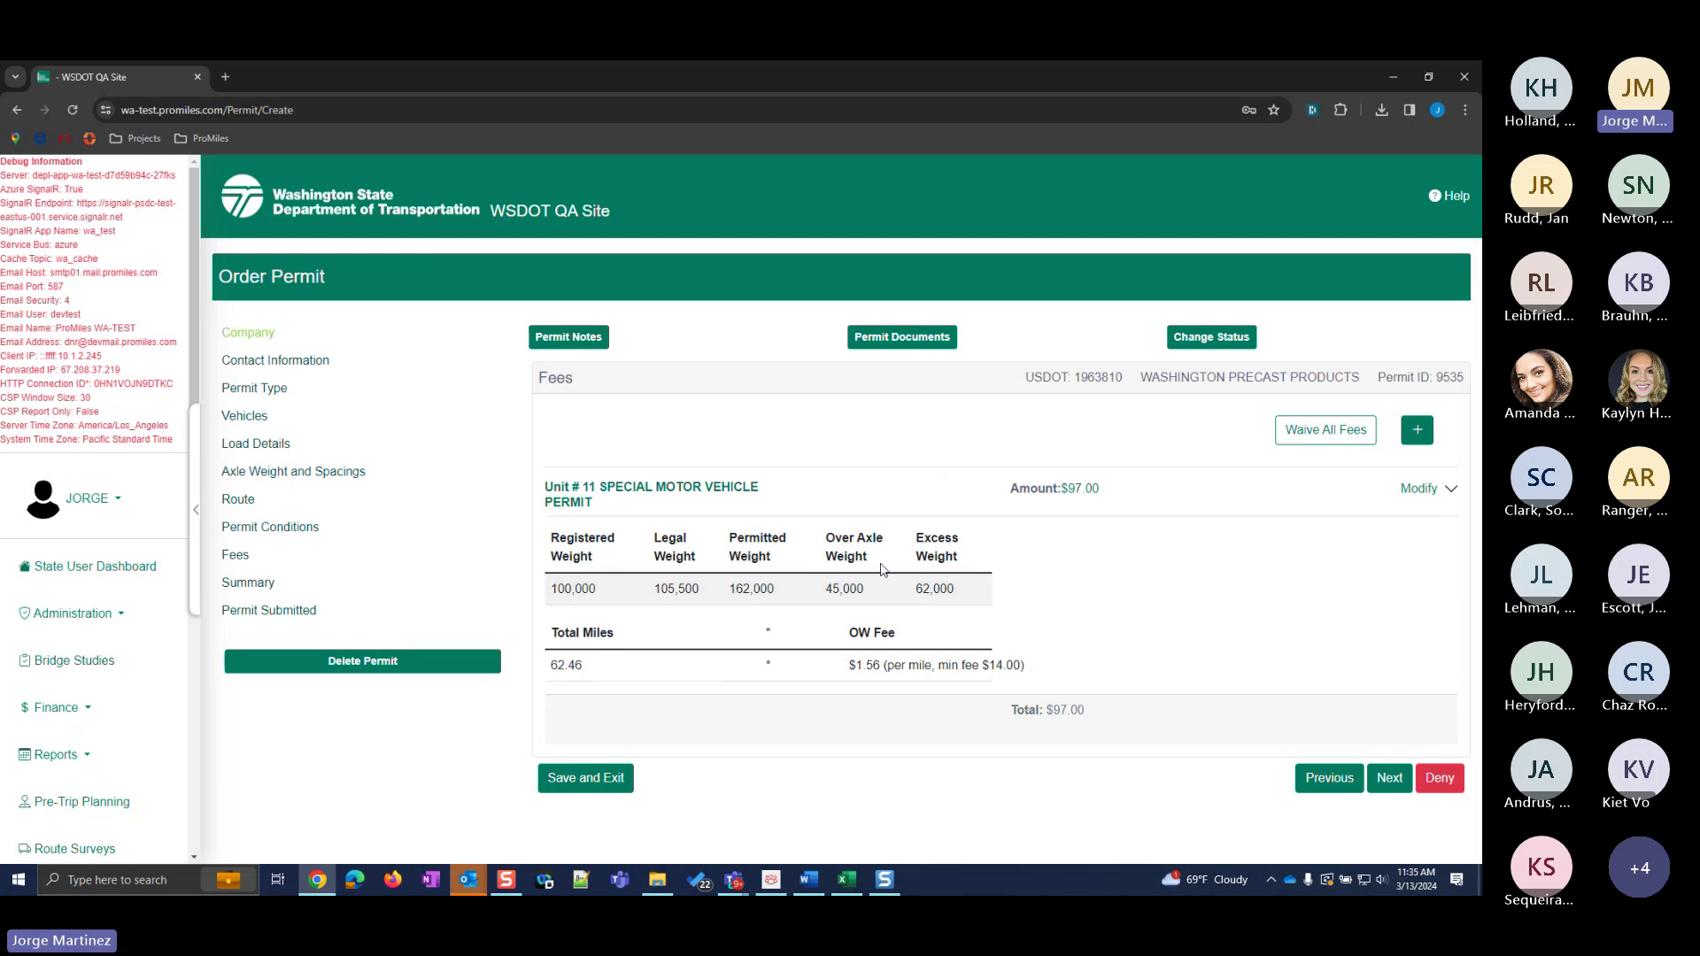
{"action": "left_click_drag", "start_coordinate": [850, 669], "coordinate": [881, 665]}
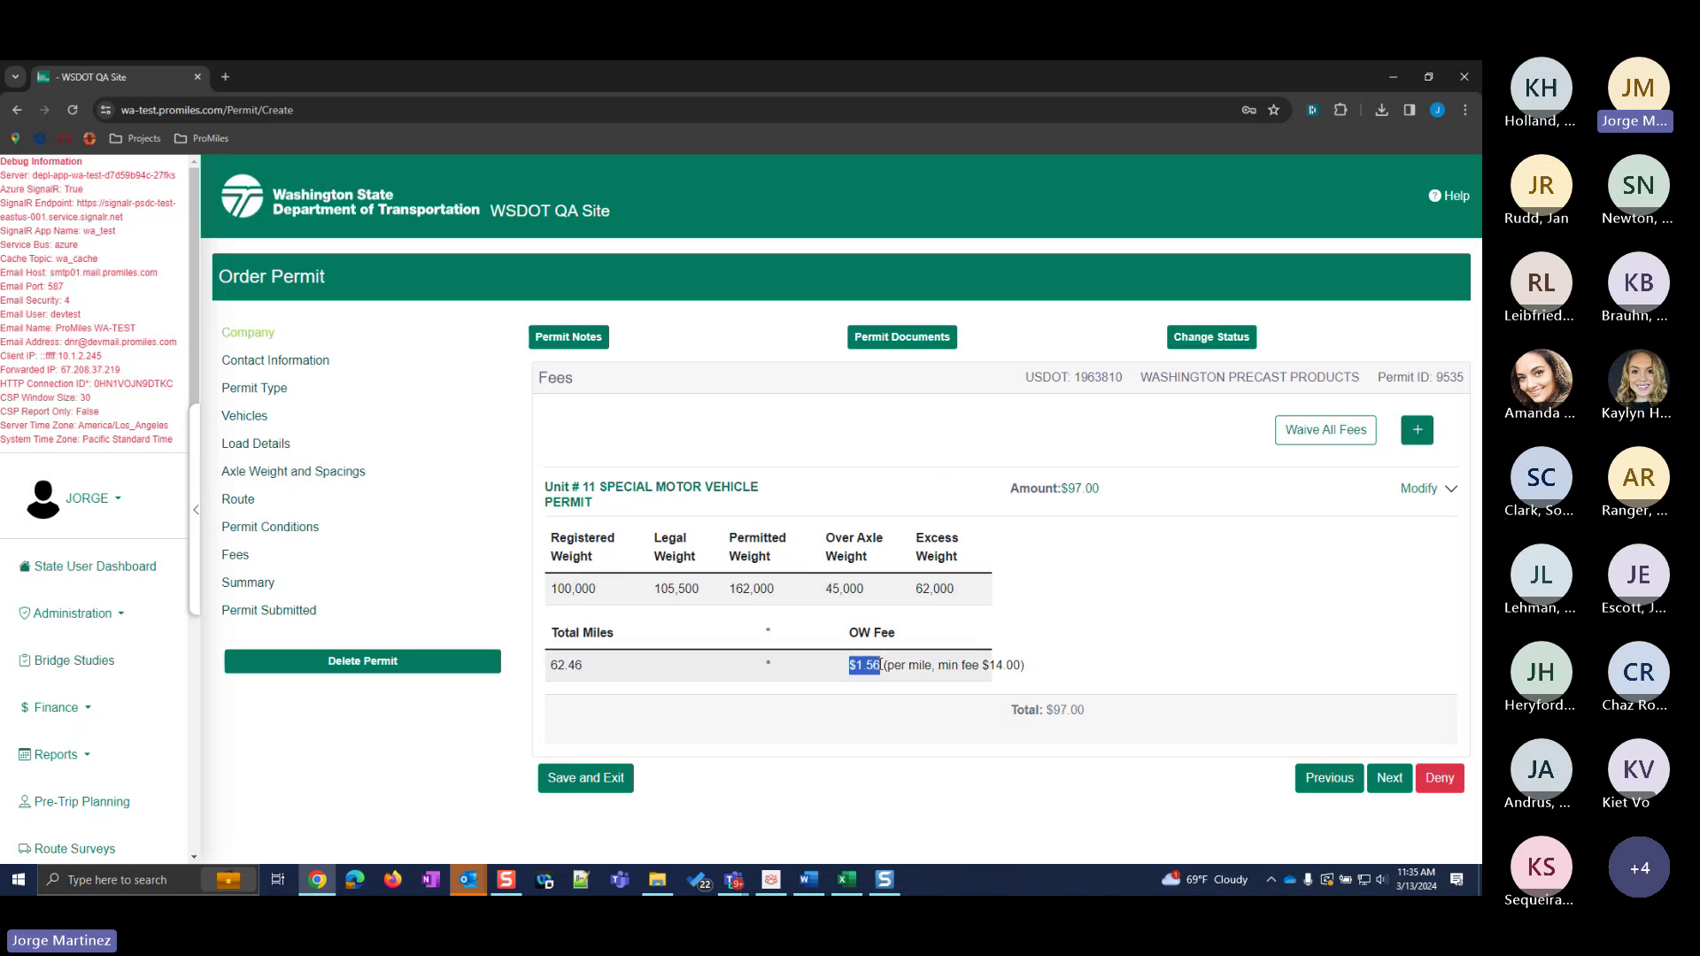
{"action": "left_click", "coordinate": [880, 666]}
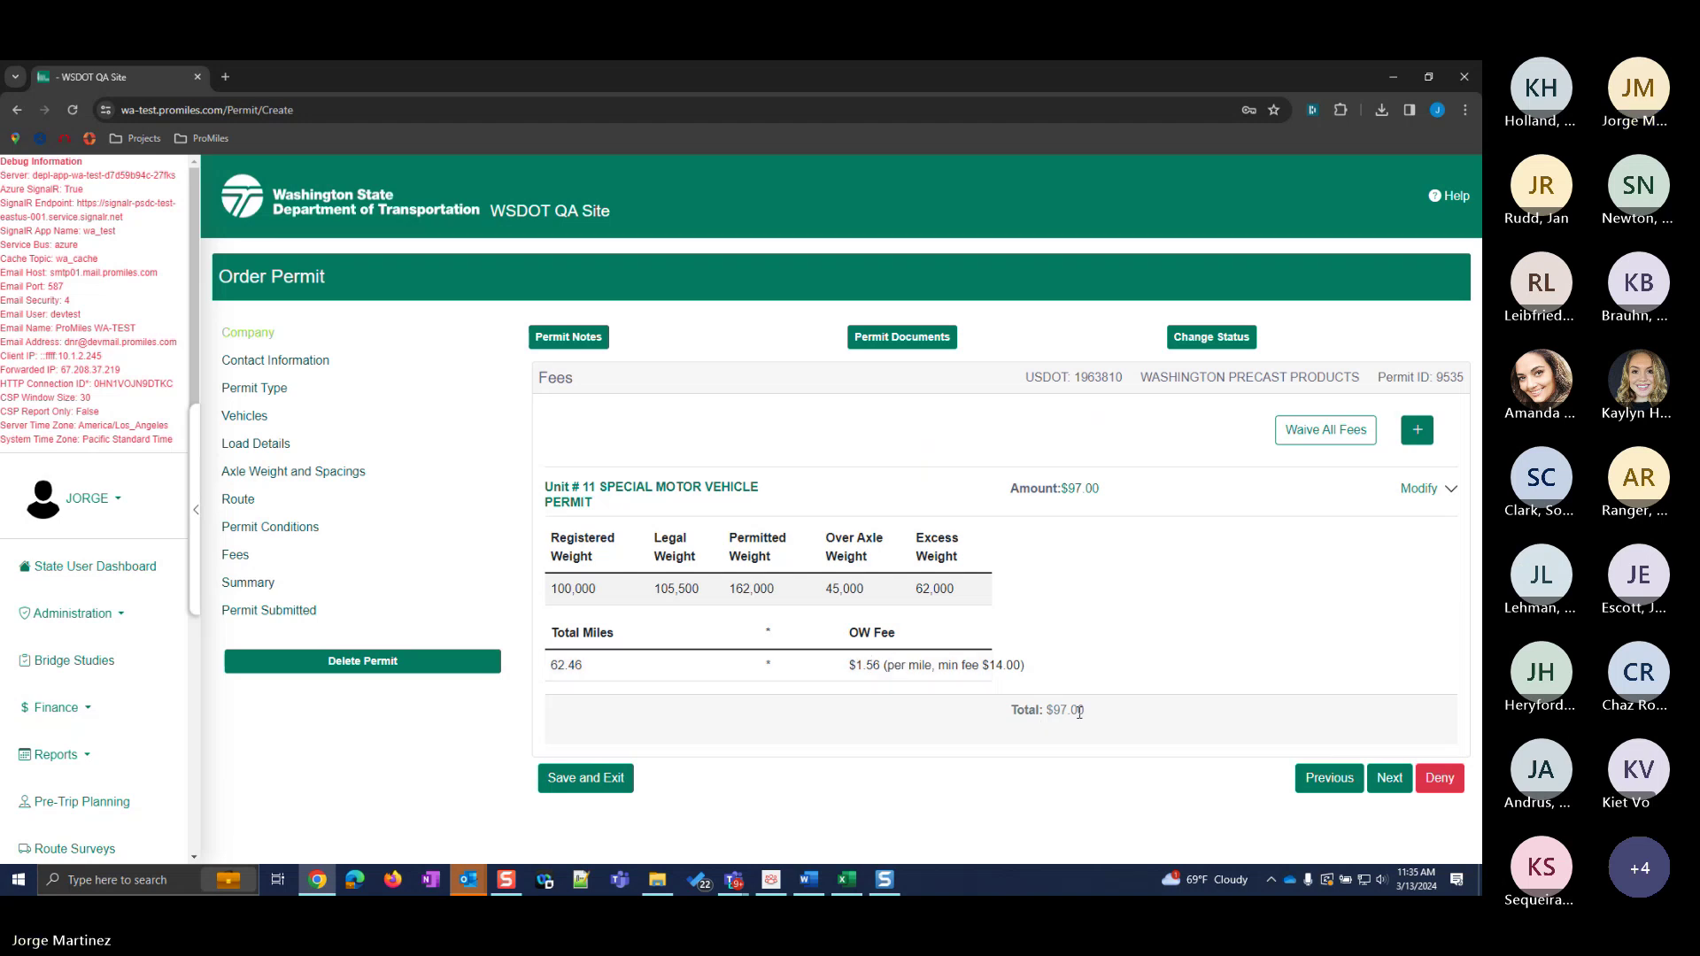
{"action": "left_click_drag", "start_coordinate": [1047, 710], "coordinate": [1086, 710]}
{"action": "left_click", "coordinate": [1043, 754]}
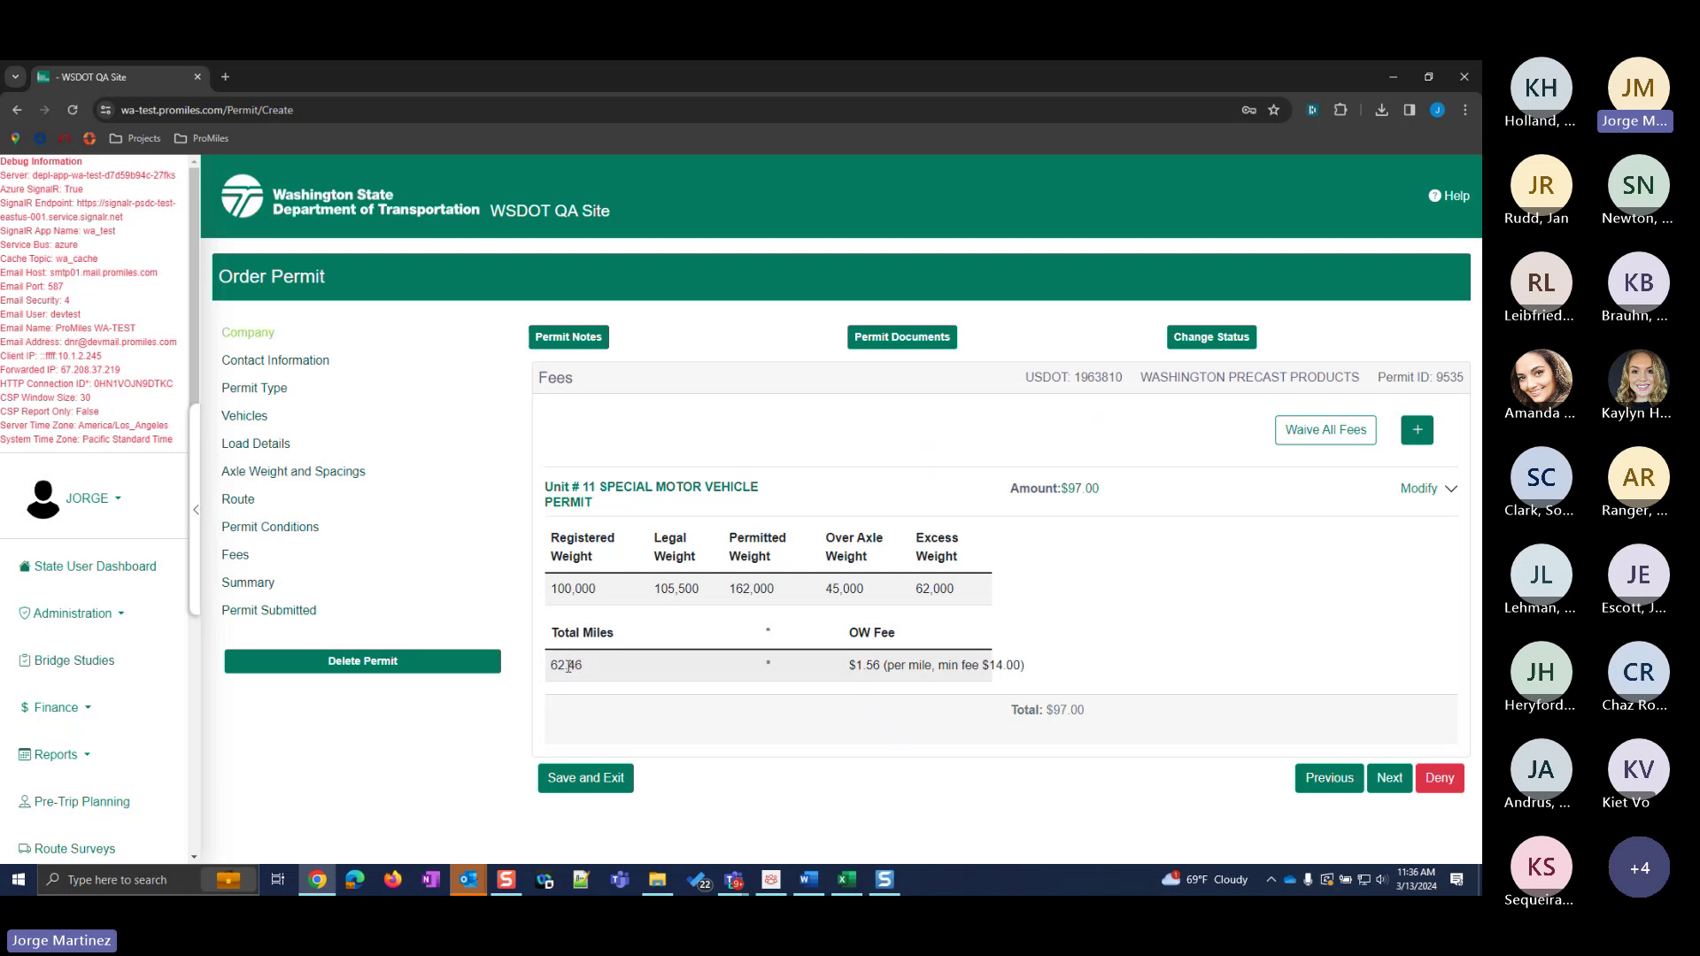
Step: Read through the permit 9535 summary to the bottom and approve it
{"action": "left_click", "coordinate": [1389, 778]}
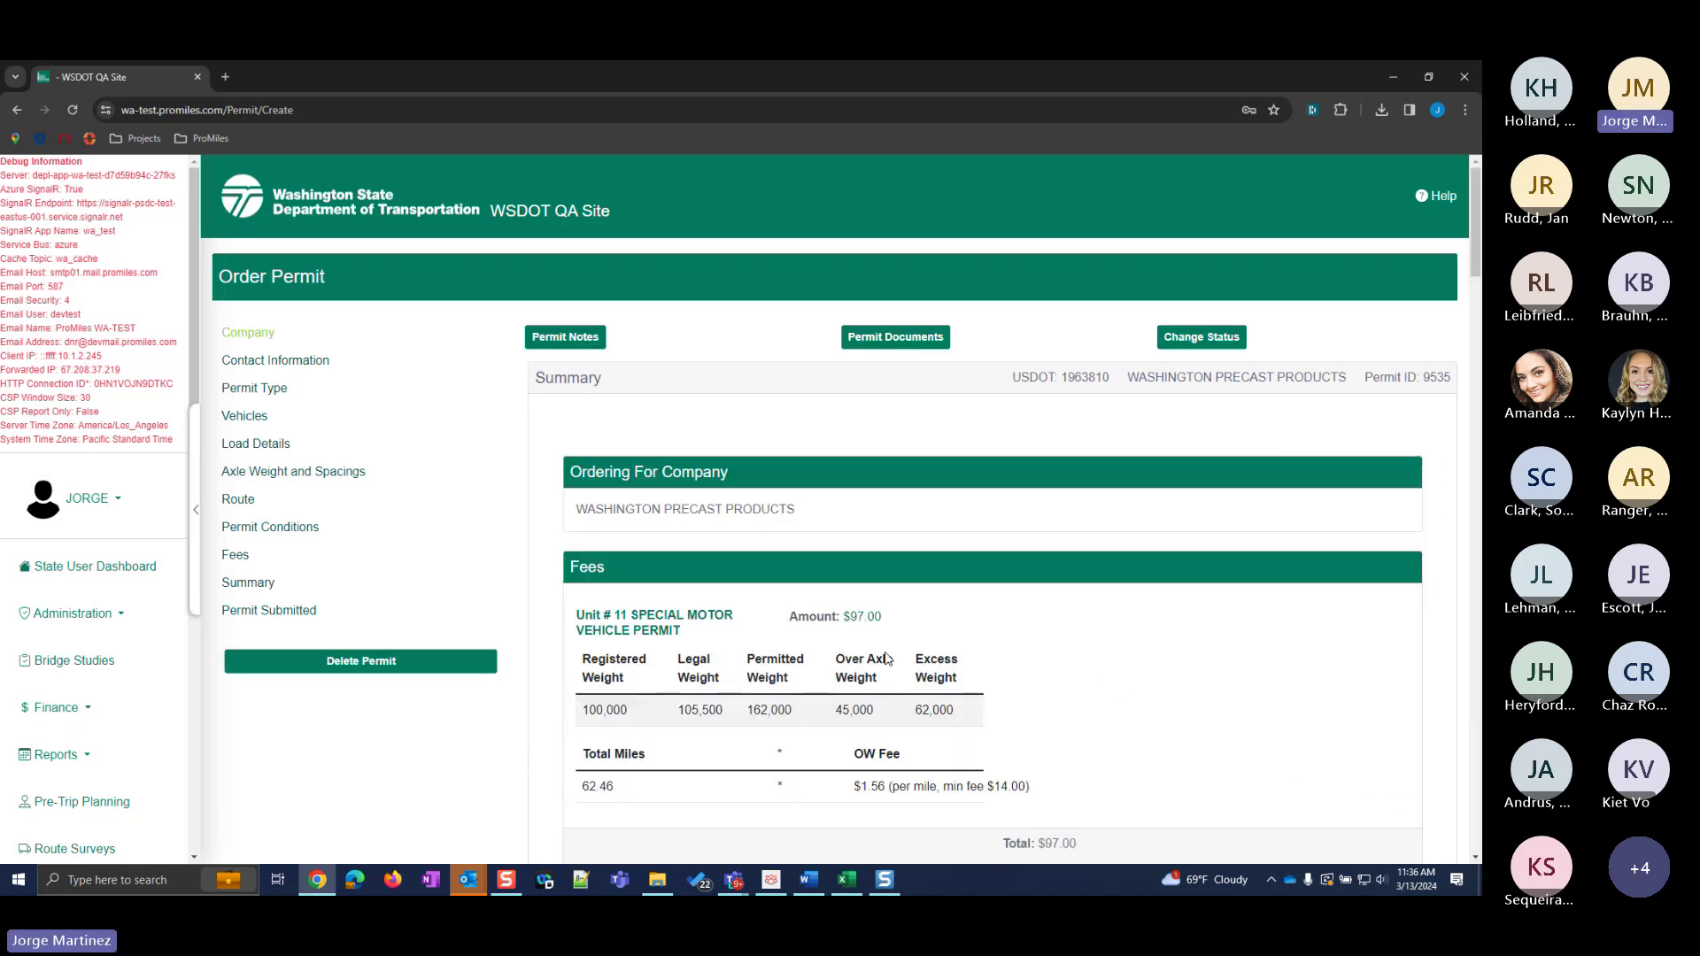
{"action": "scroll", "coordinate": [710, 561], "scroll_direction": "down", "scroll_amount": 2}
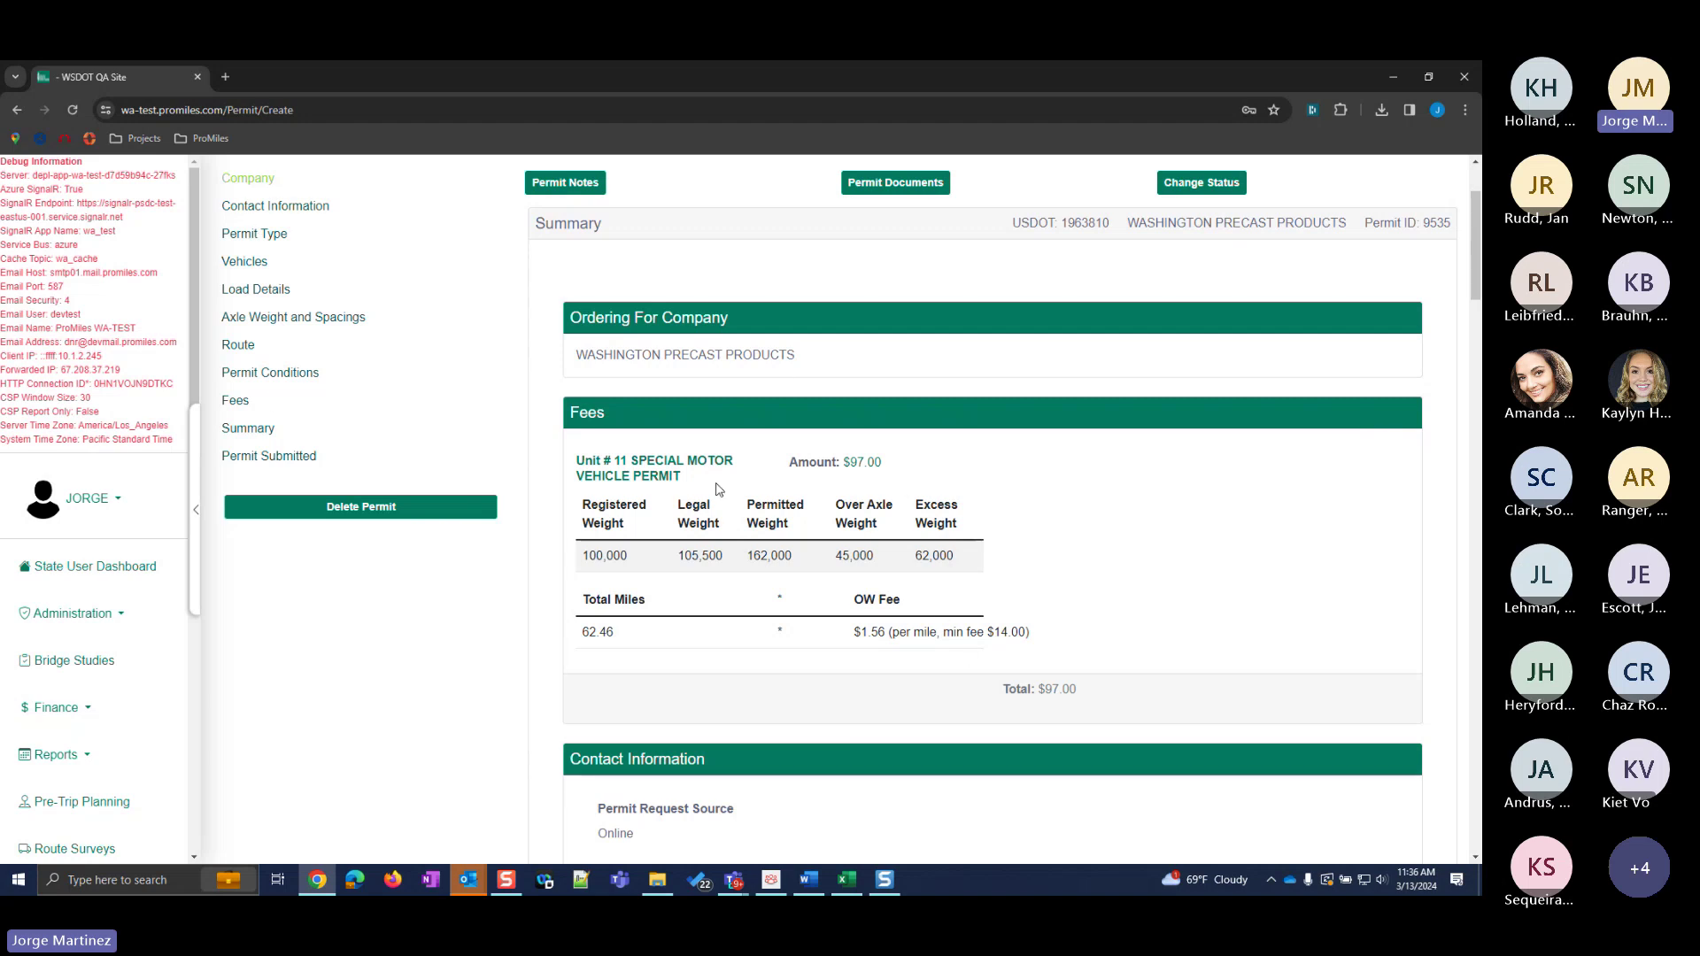
{"action": "scroll", "coordinate": [720, 489], "scroll_direction": "down", "scroll_amount": 1}
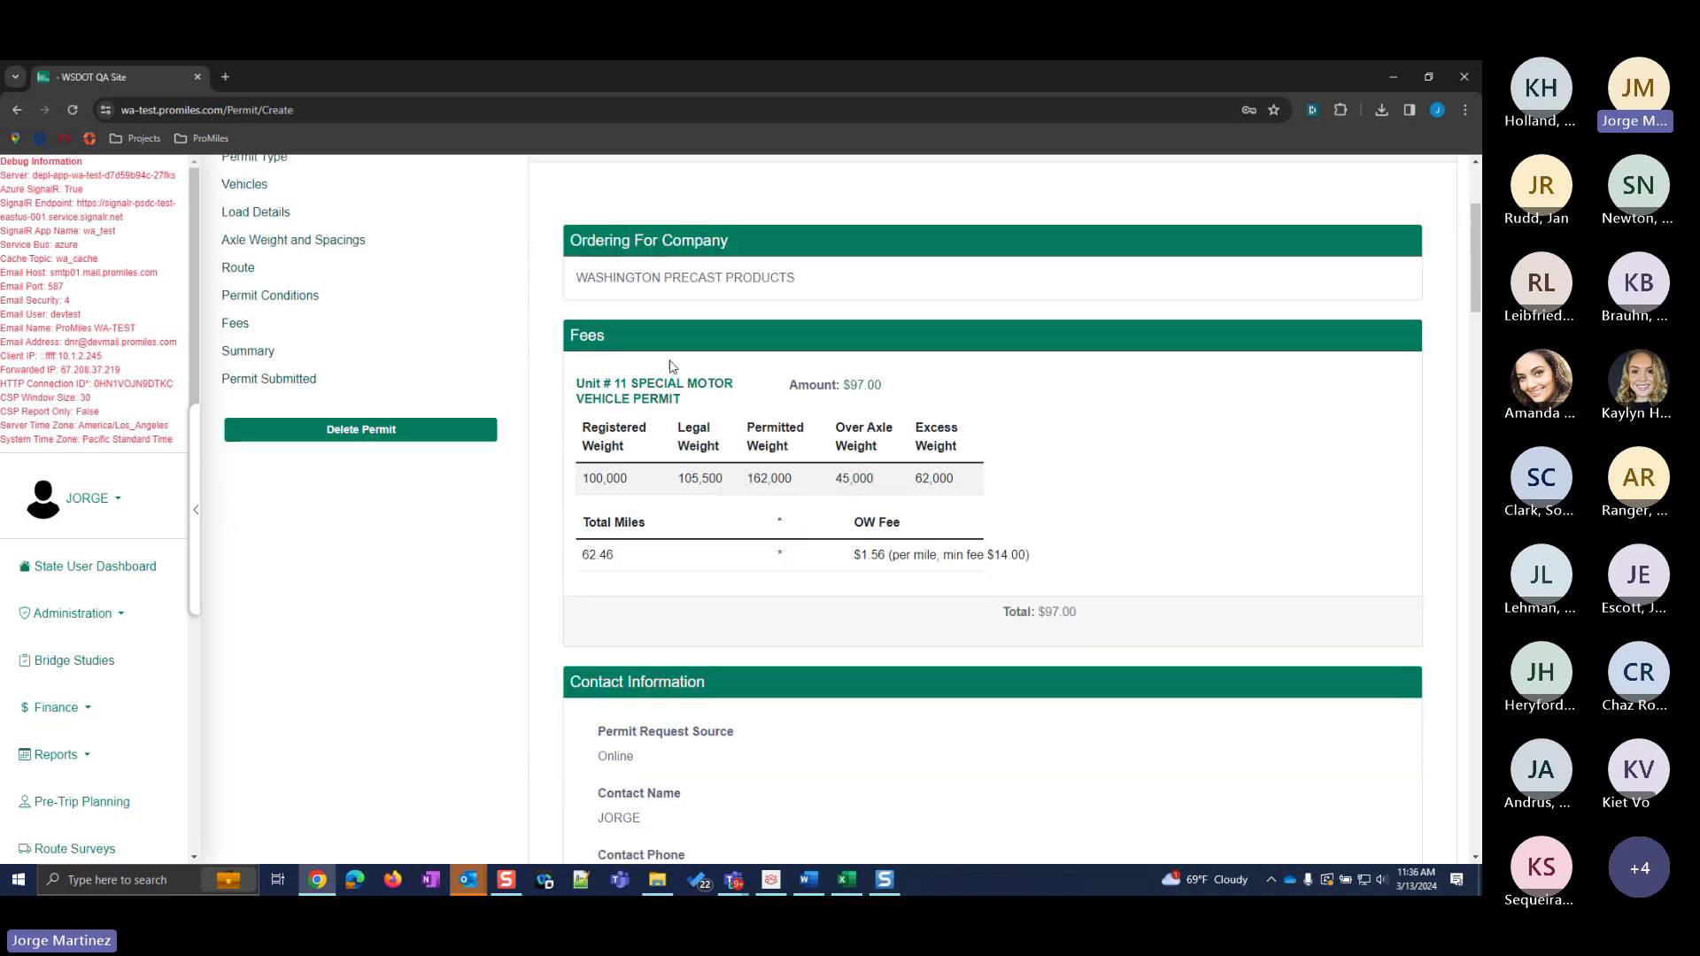
{"action": "scroll", "coordinate": [683, 532], "scroll_direction": "down", "scroll_amount": 7}
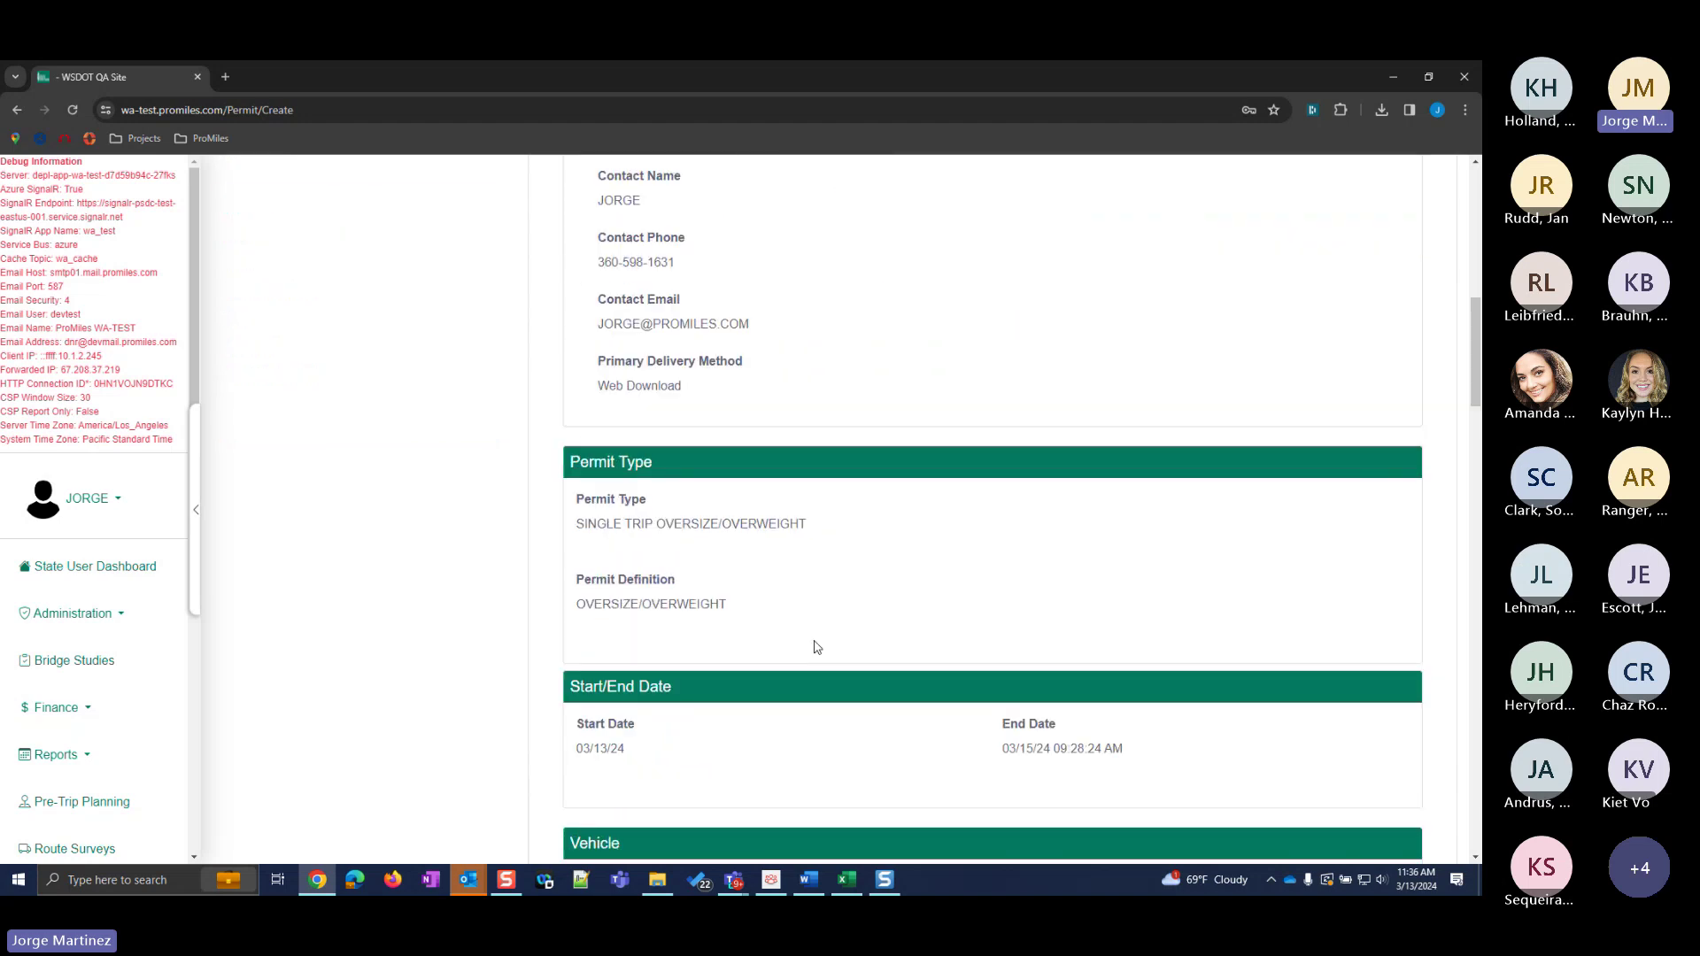
{"action": "scroll", "coordinate": [877, 704], "scroll_direction": "down", "scroll_amount": 3}
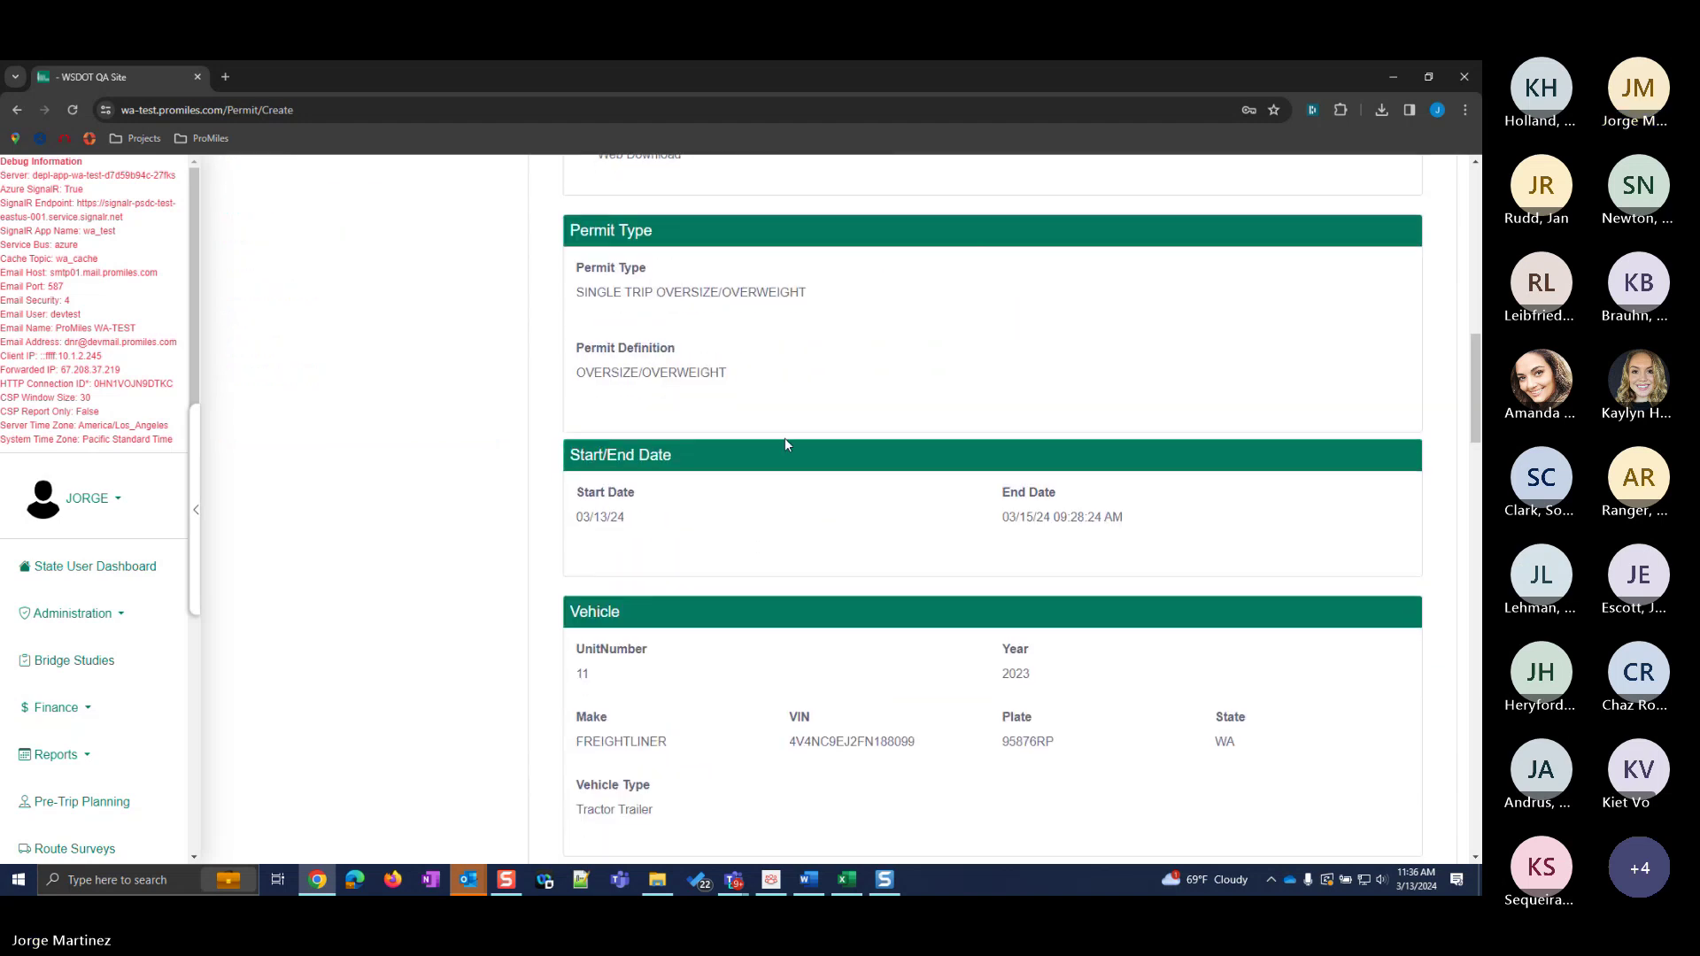
{"action": "scroll", "coordinate": [920, 731], "scroll_direction": "down", "scroll_amount": 2}
{"action": "scroll", "coordinate": [1007, 750], "scroll_direction": "down", "scroll_amount": 6}
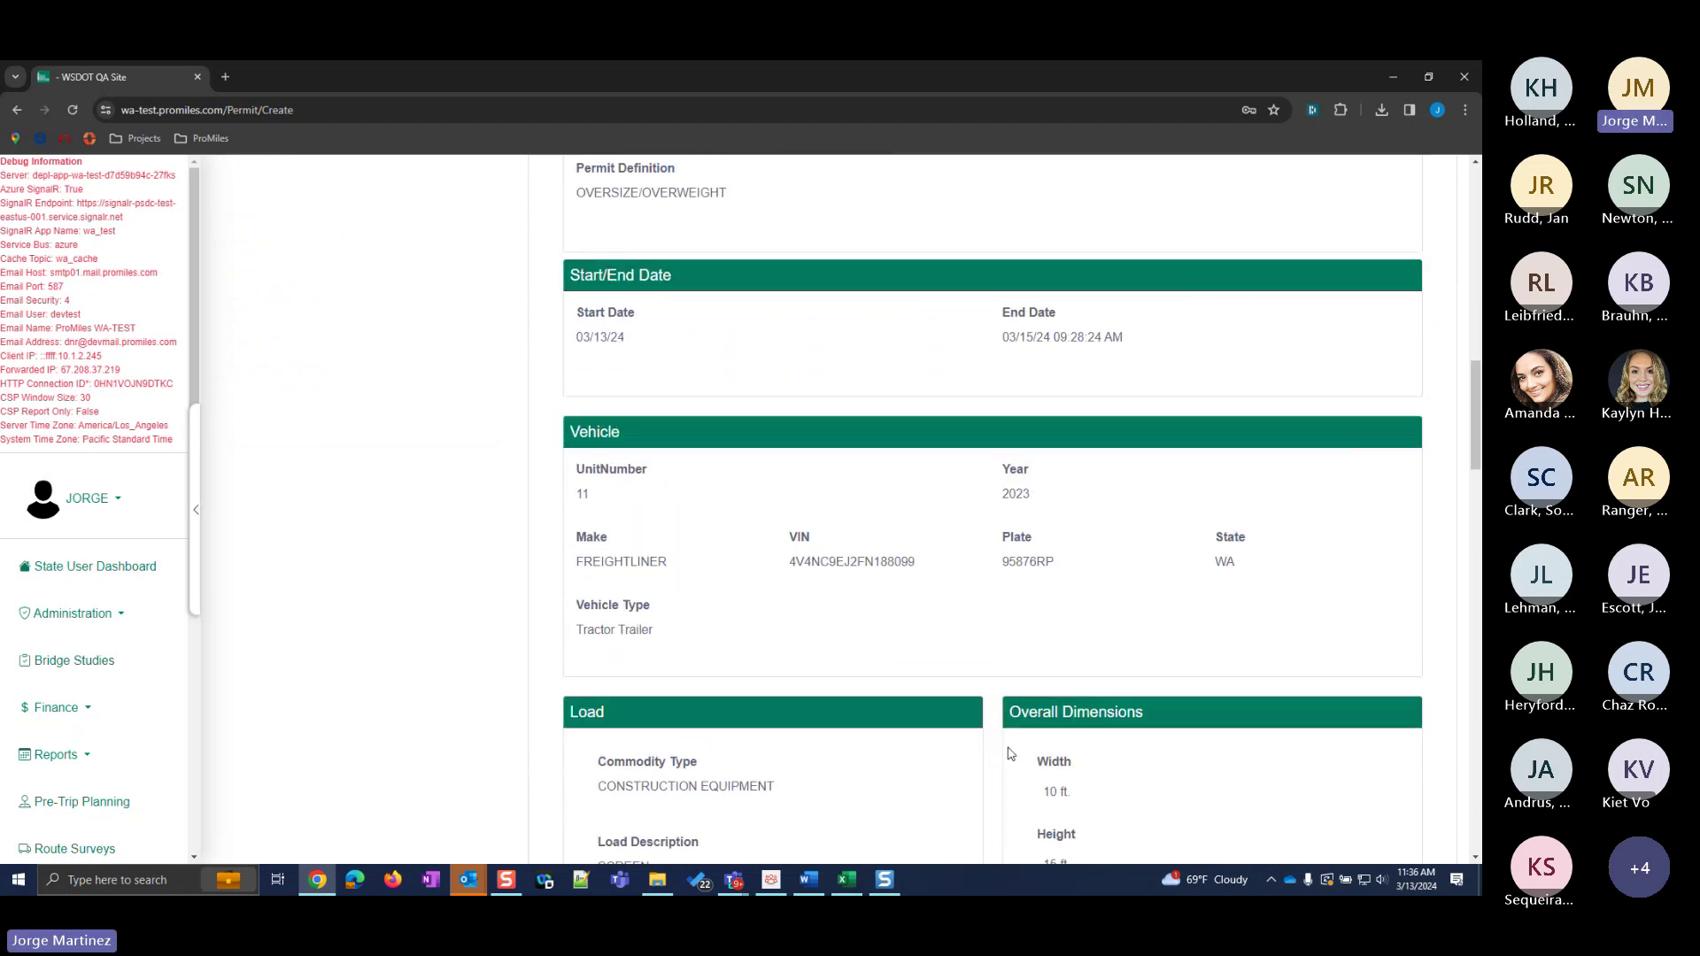
{"action": "scroll", "coordinate": [1009, 743], "scroll_direction": "down", "scroll_amount": 6}
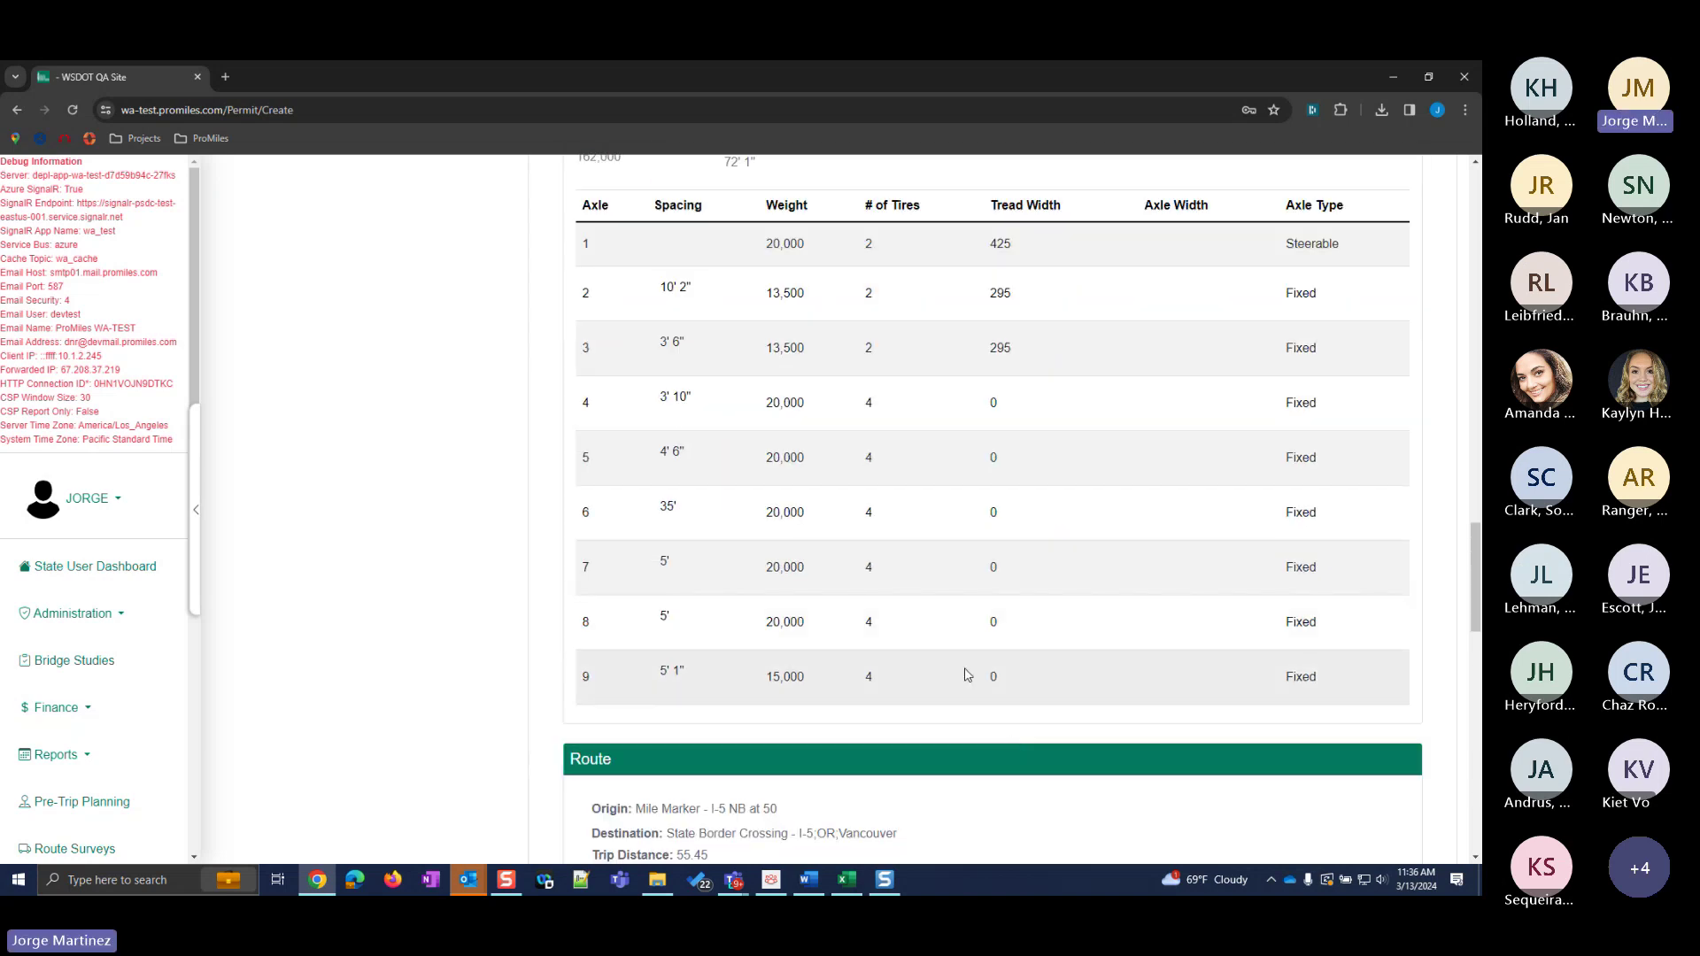
{"action": "scroll", "coordinate": [965, 671], "scroll_direction": "down", "scroll_amount": 2}
{"action": "scroll", "coordinate": [965, 671], "scroll_direction": "down", "scroll_amount": 3}
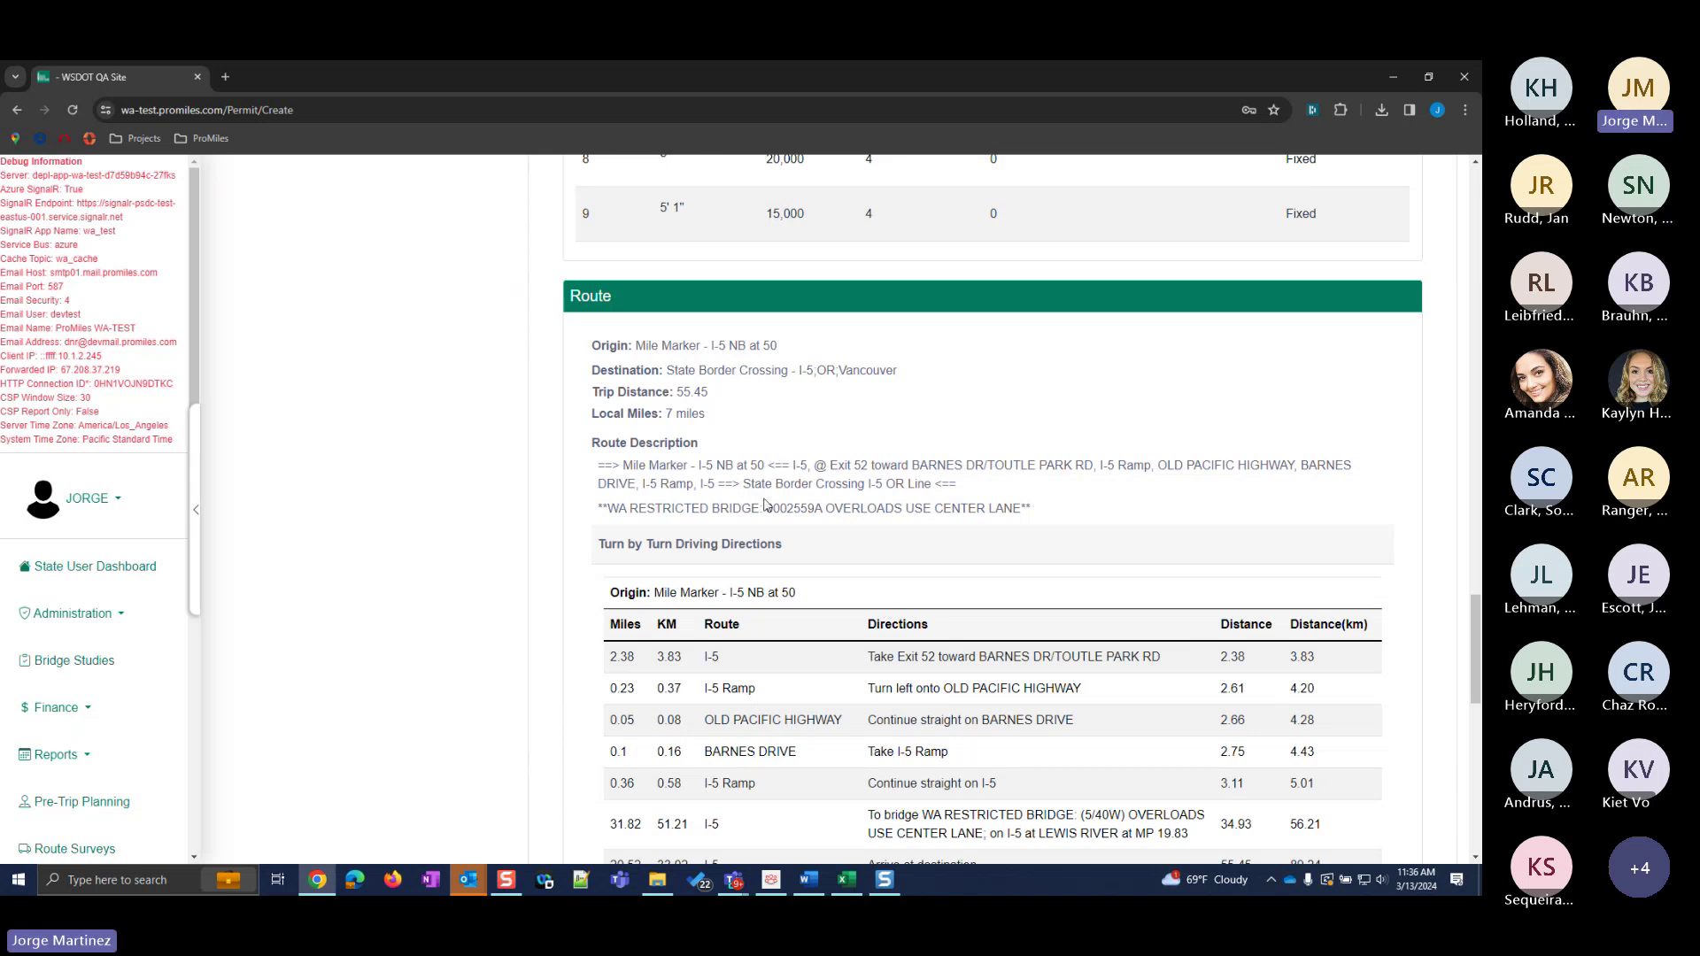
{"action": "scroll", "coordinate": [784, 502], "scroll_direction": "down", "scroll_amount": 7}
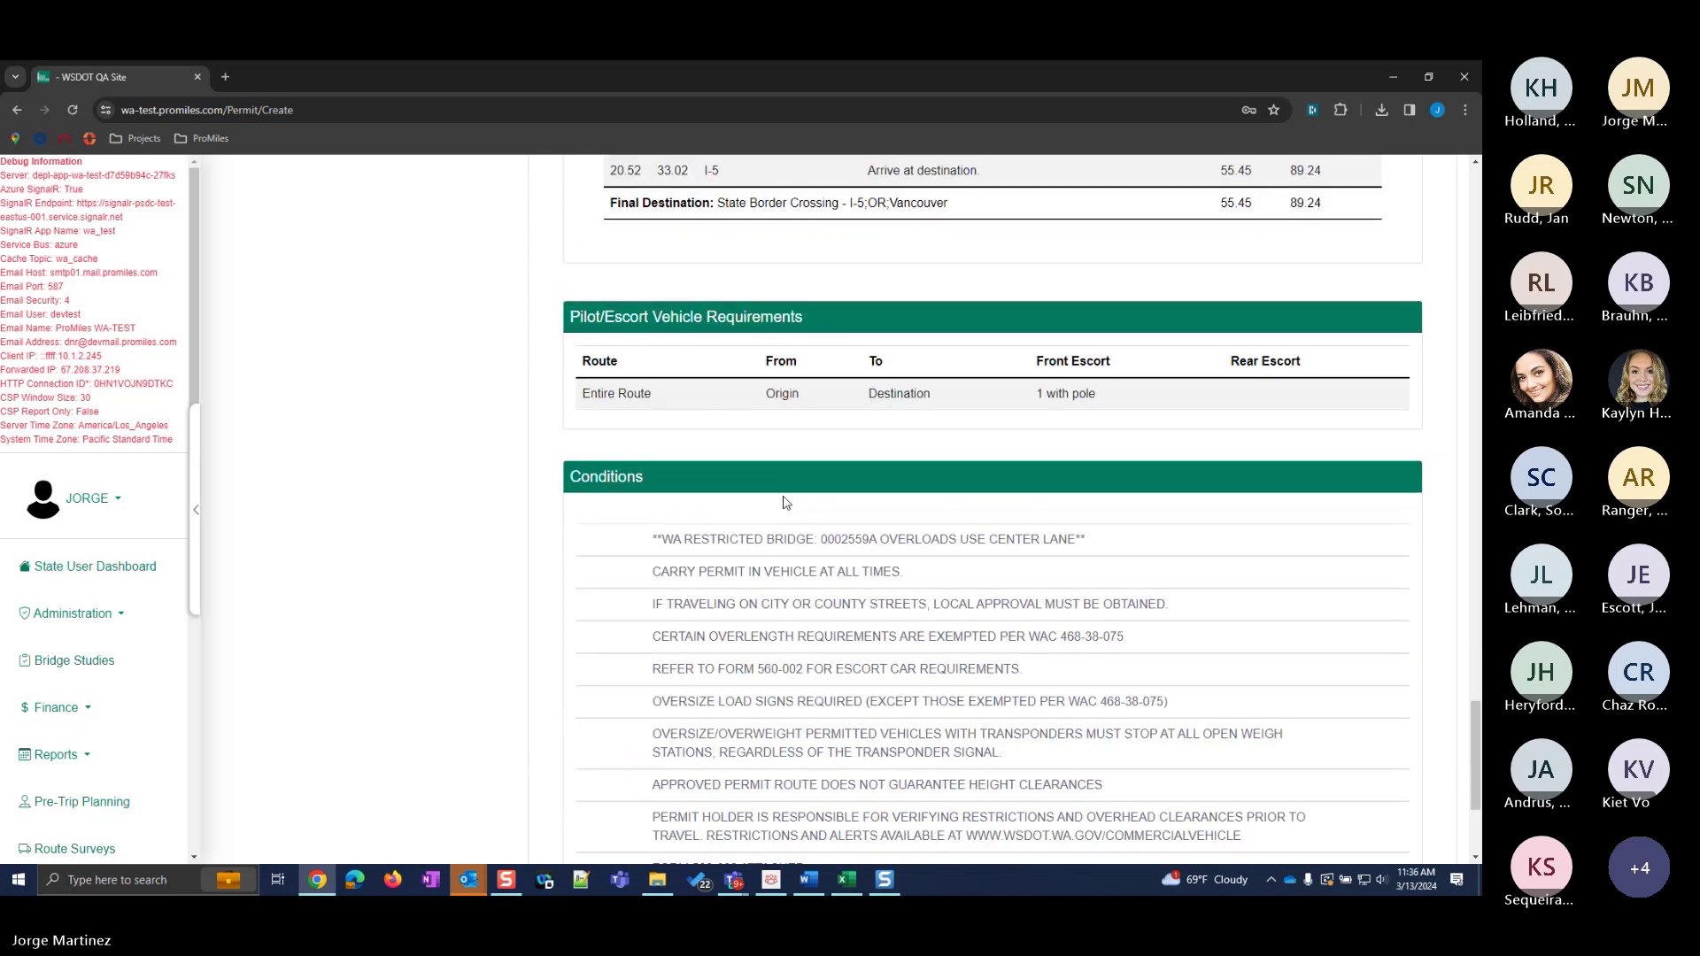
{"action": "scroll", "coordinate": [789, 507], "scroll_direction": "down", "scroll_amount": 3}
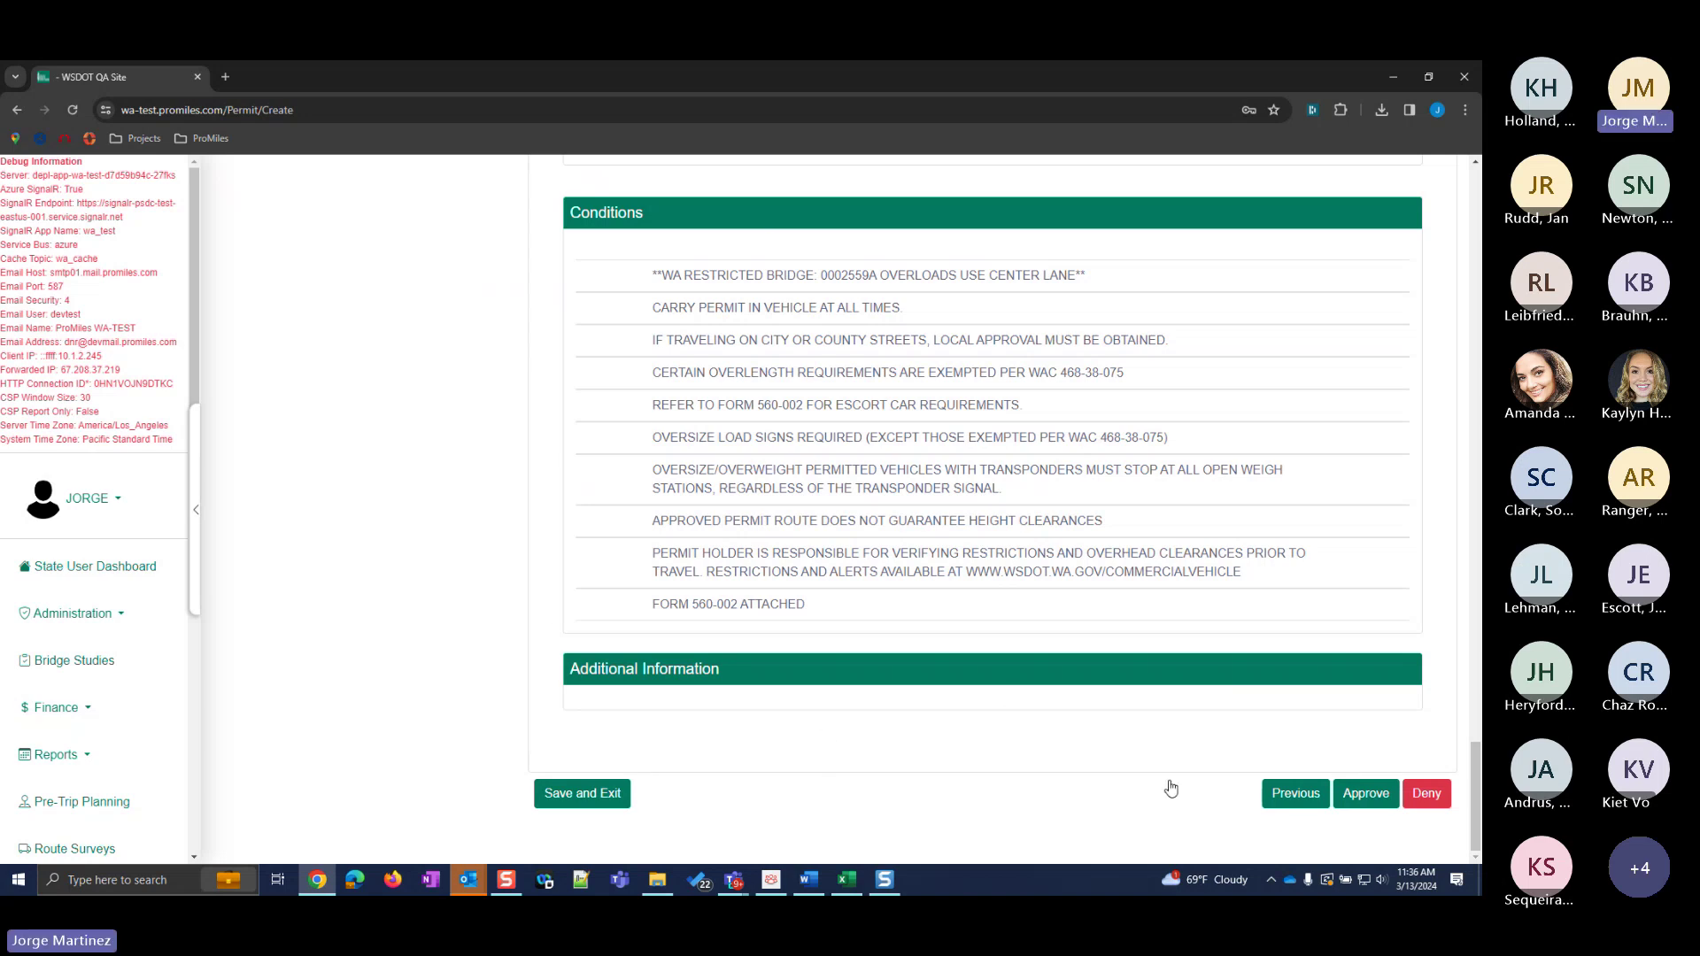
{"action": "left_click", "coordinate": [1366, 793]}
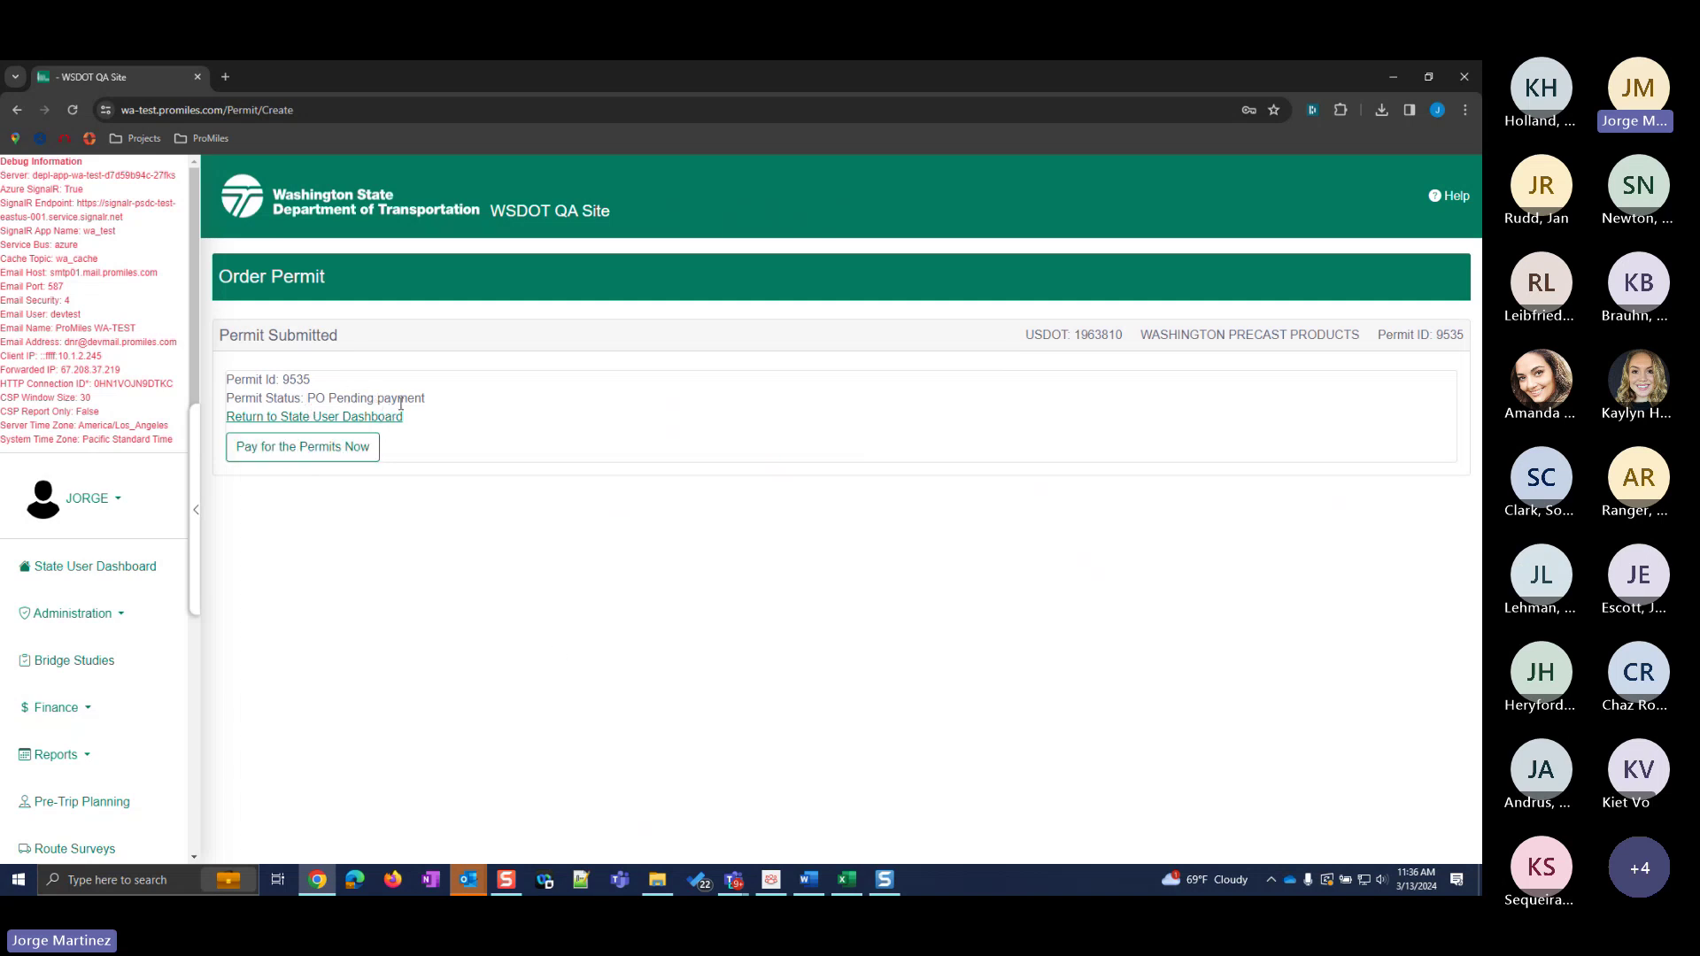
Step: Pay the $97.00 fee by check with the review attestation ticked, and confirm
{"action": "left_click", "coordinate": [307, 447]}
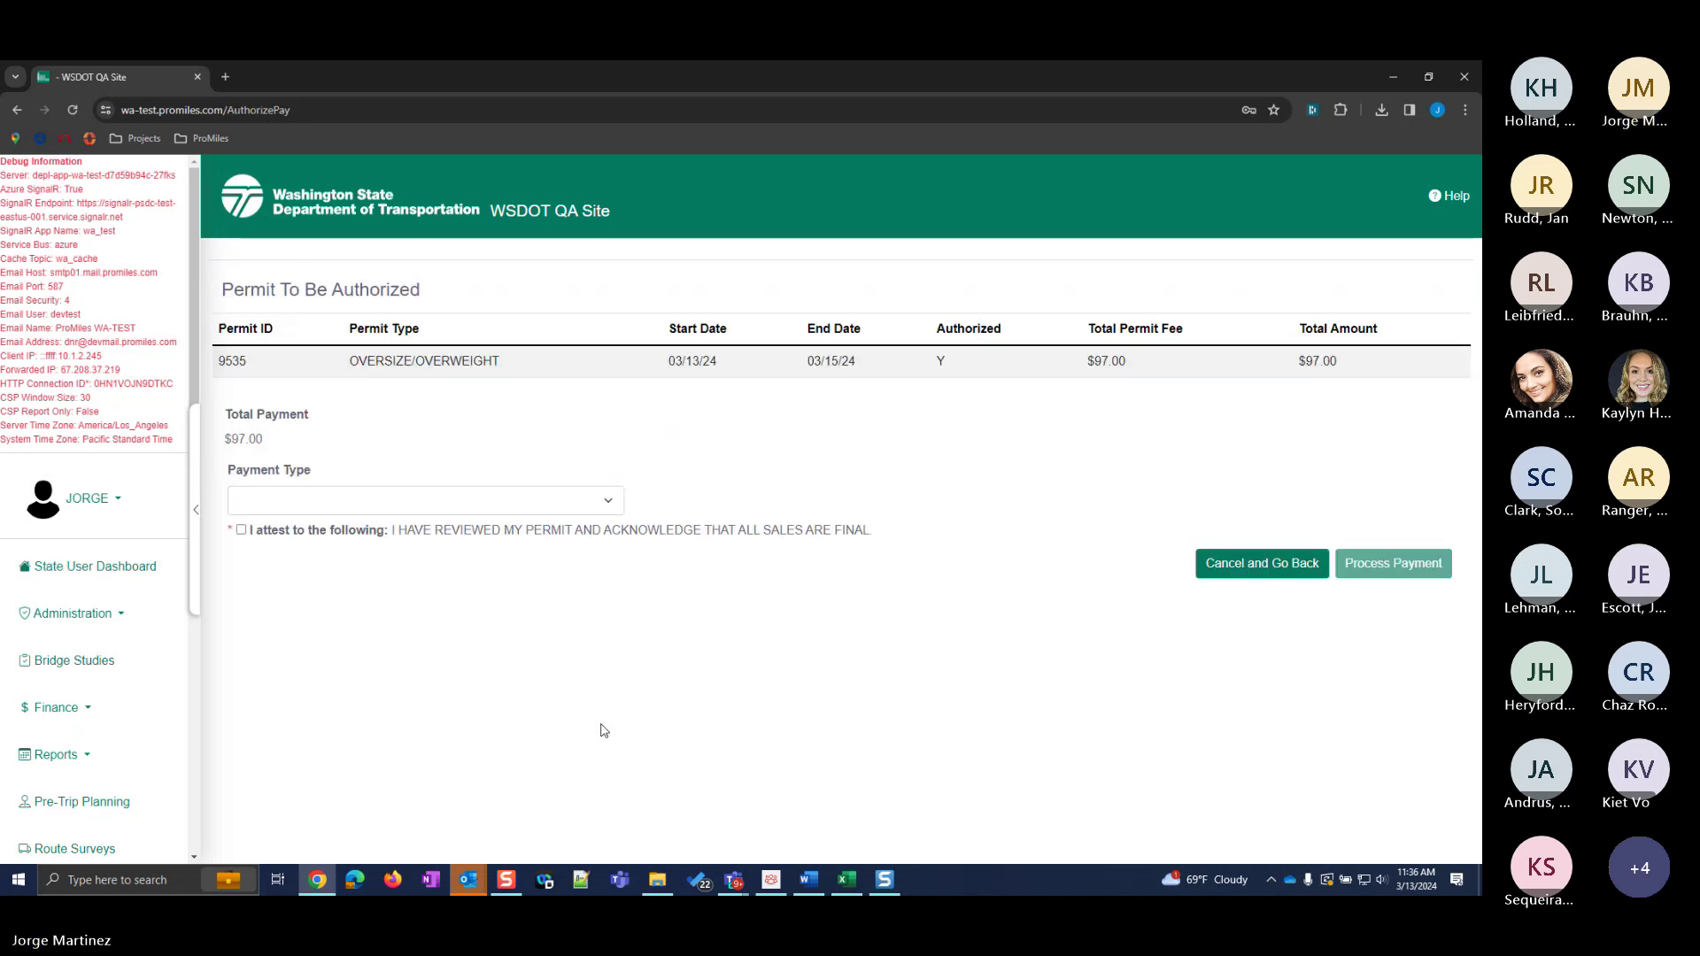
{"action": "left_click", "coordinate": [437, 504]}
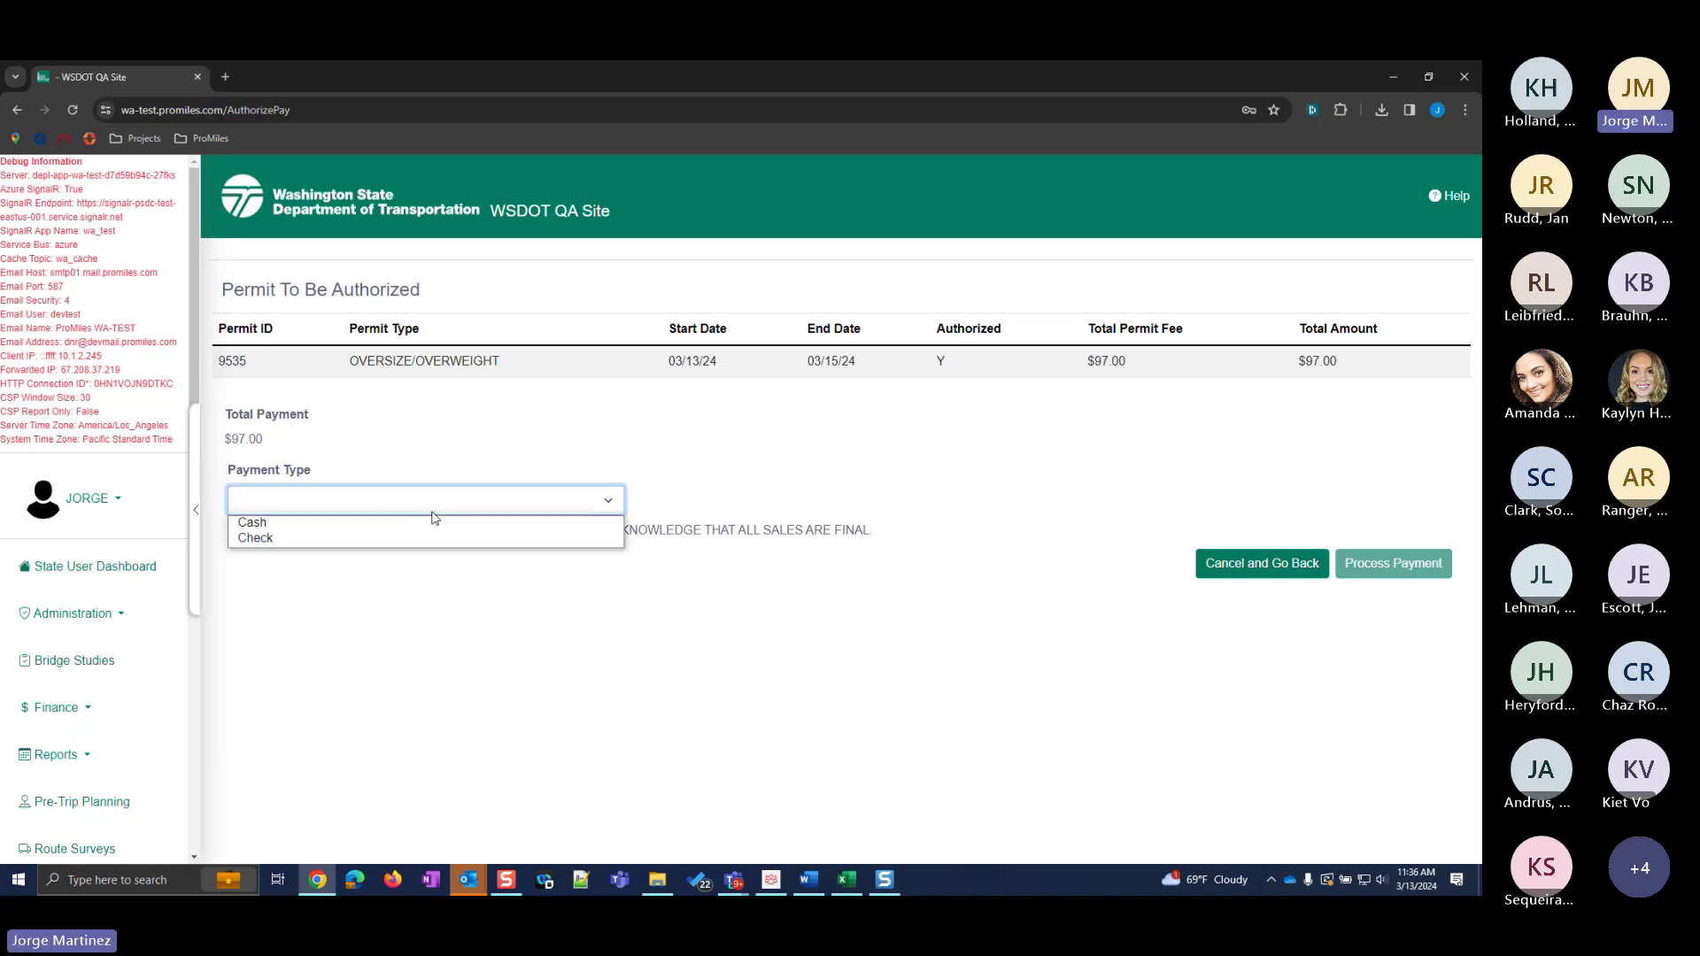
{"action": "left_click", "coordinate": [379, 546]}
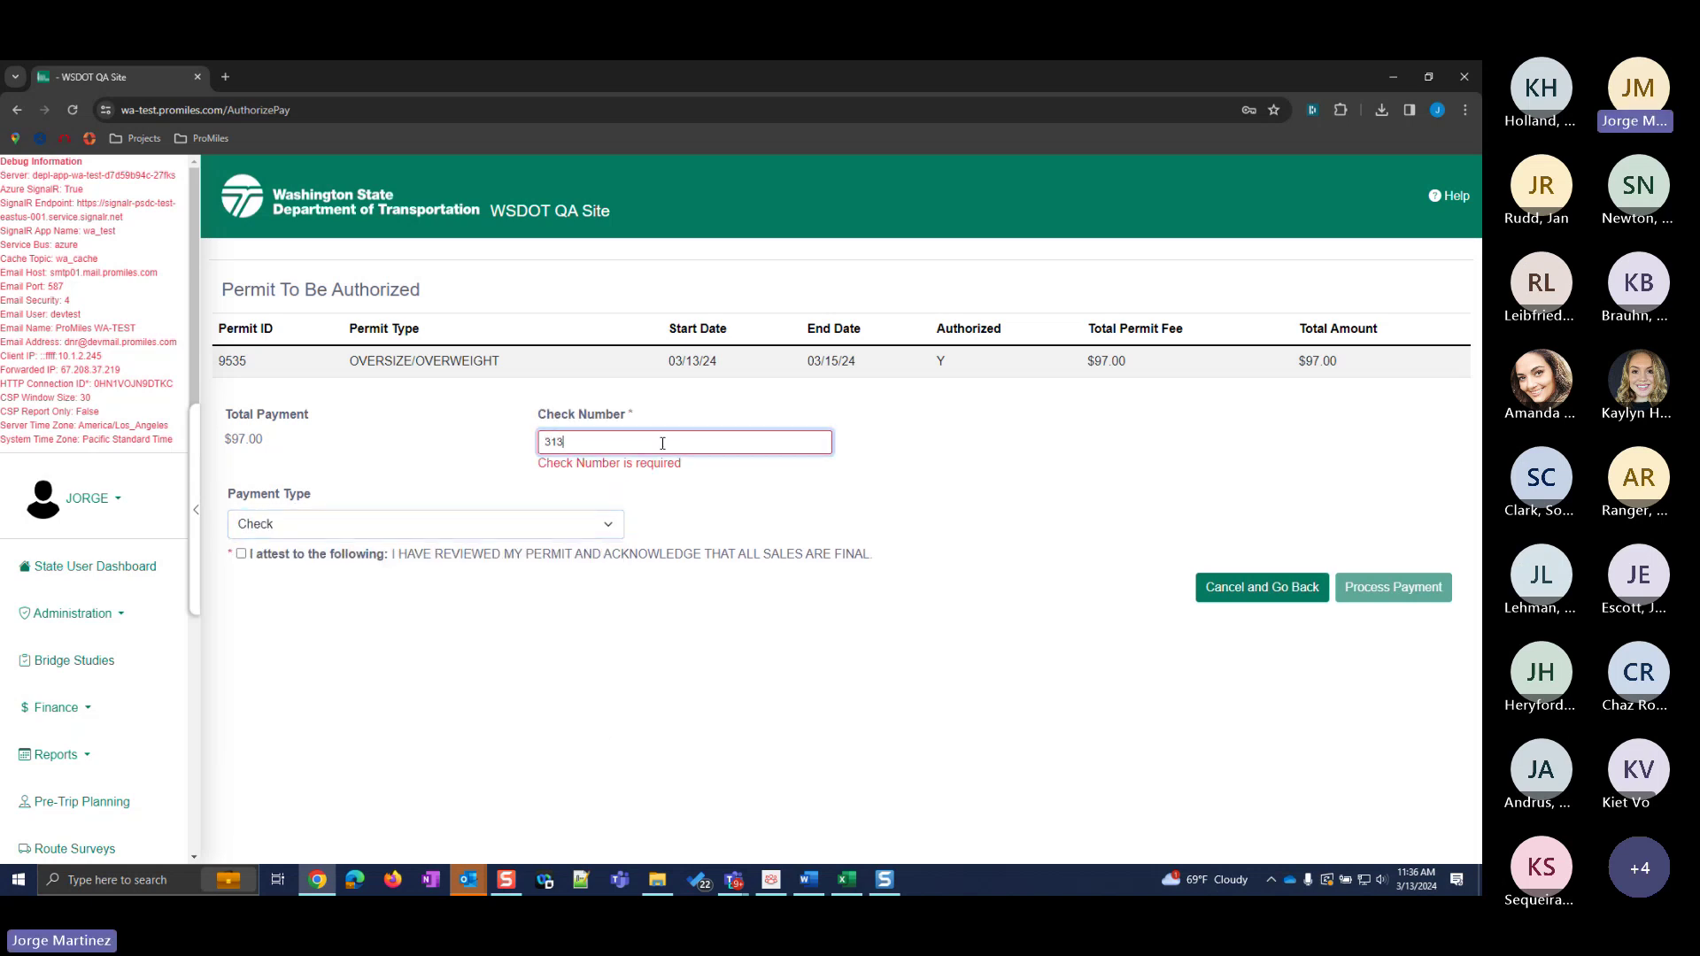
{"action": "left_click", "coordinate": [248, 554]}
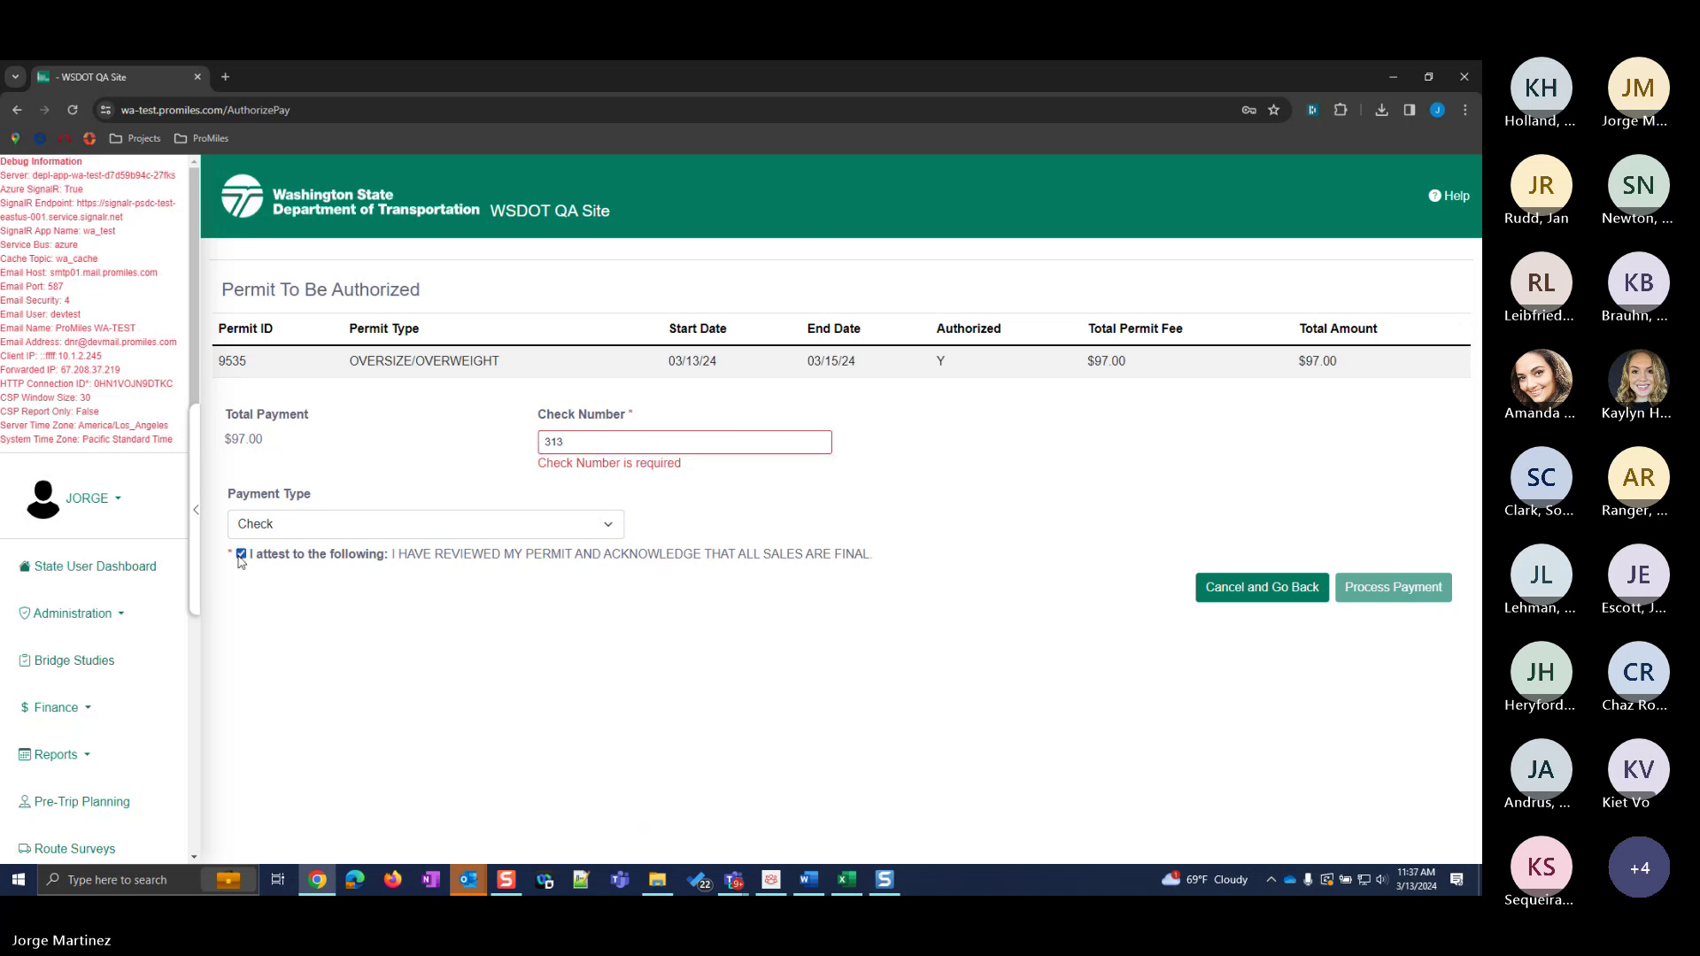
{"action": "left_click", "coordinate": [1416, 569]}
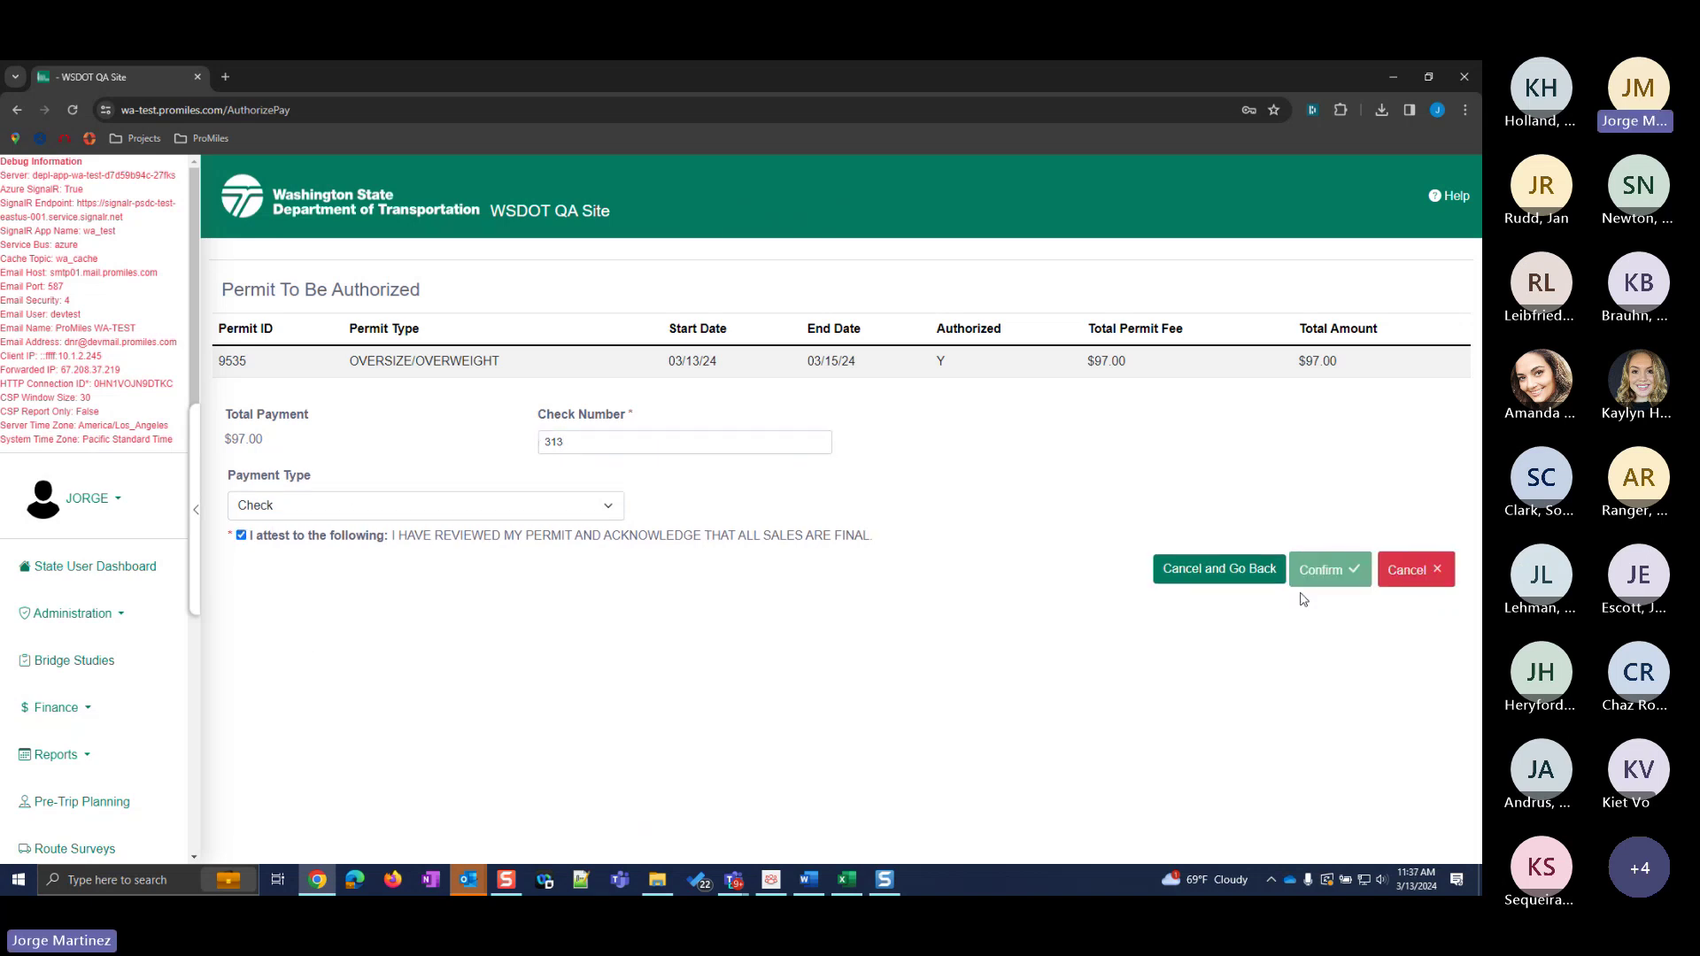
{"action": "left_click", "coordinate": [1319, 569]}
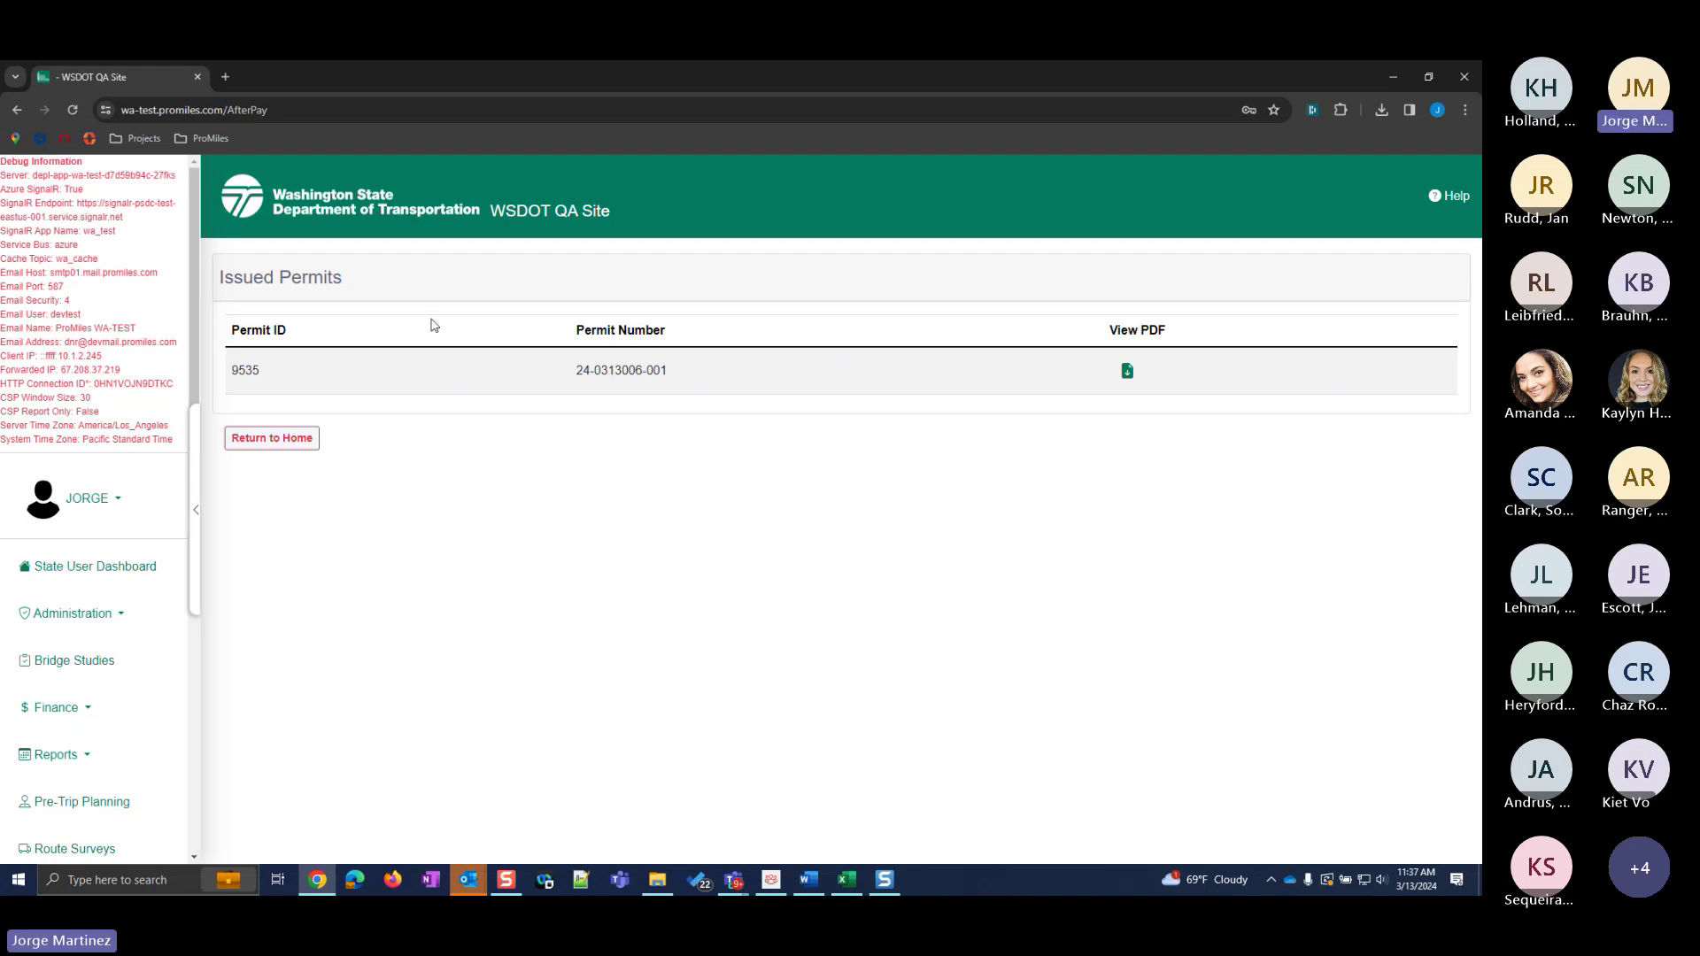
Step: Open Permit_24-0313006-001.pdf and scroll through it to the routing and special instructions page
{"action": "left_click", "coordinate": [1127, 370]}
{"action": "left_click", "coordinate": [1251, 155]}
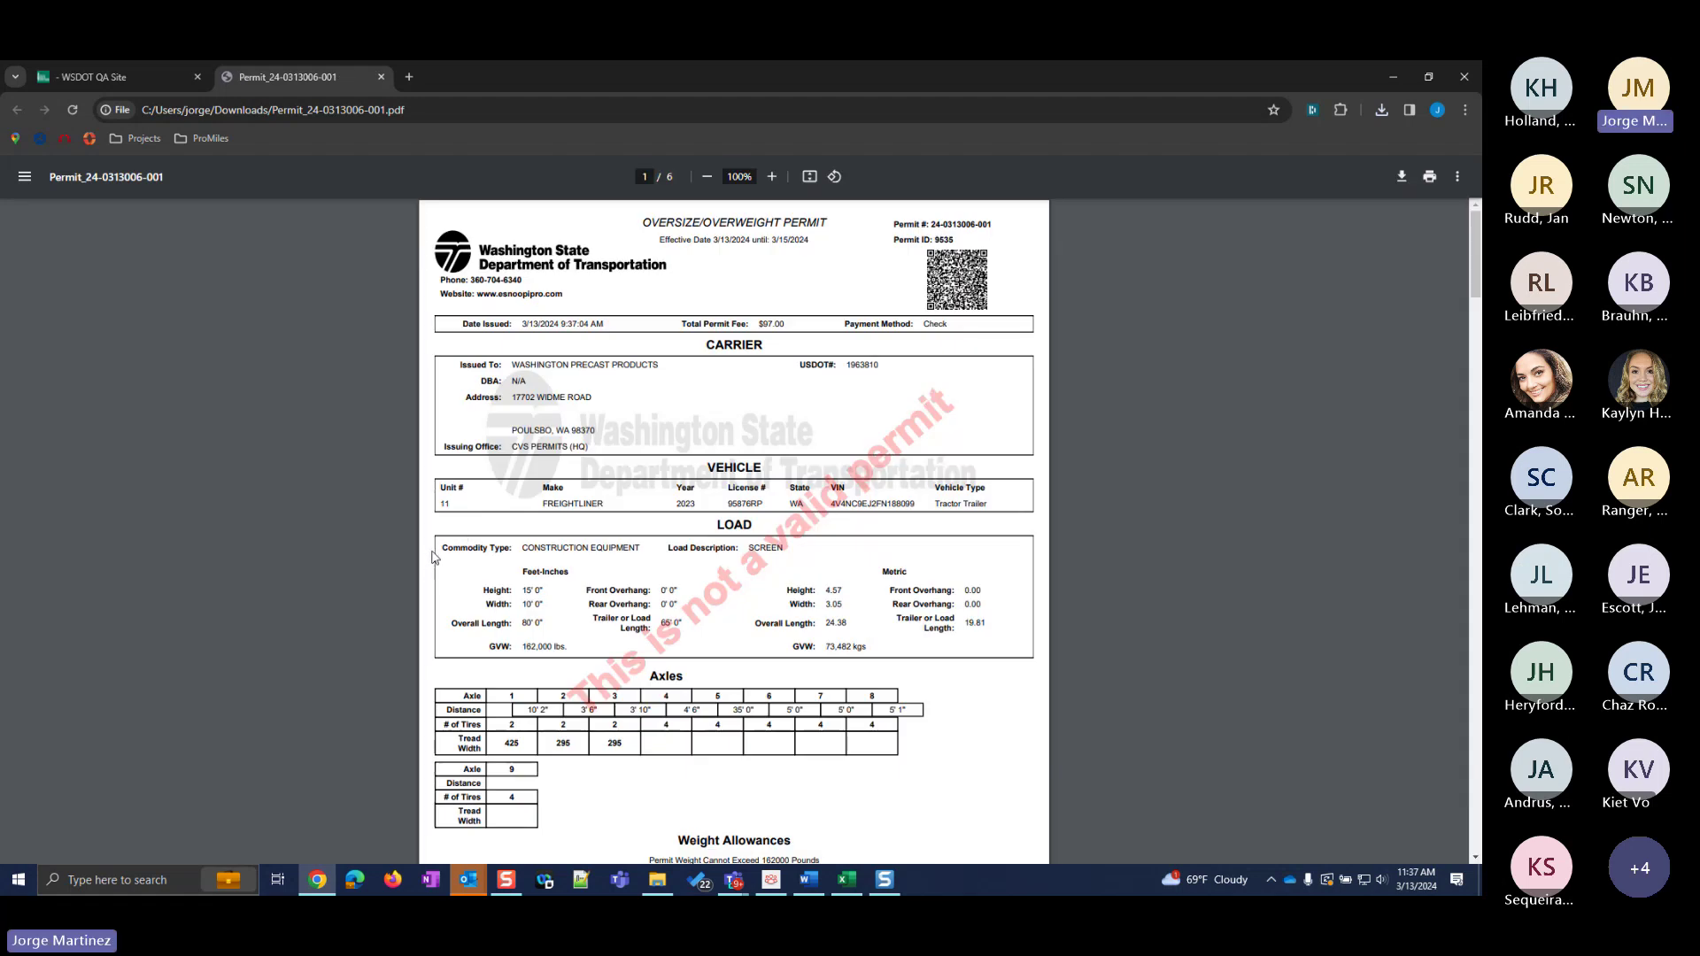
{"action": "scroll", "coordinate": [434, 551], "scroll_direction": "down", "scroll_amount": 3}
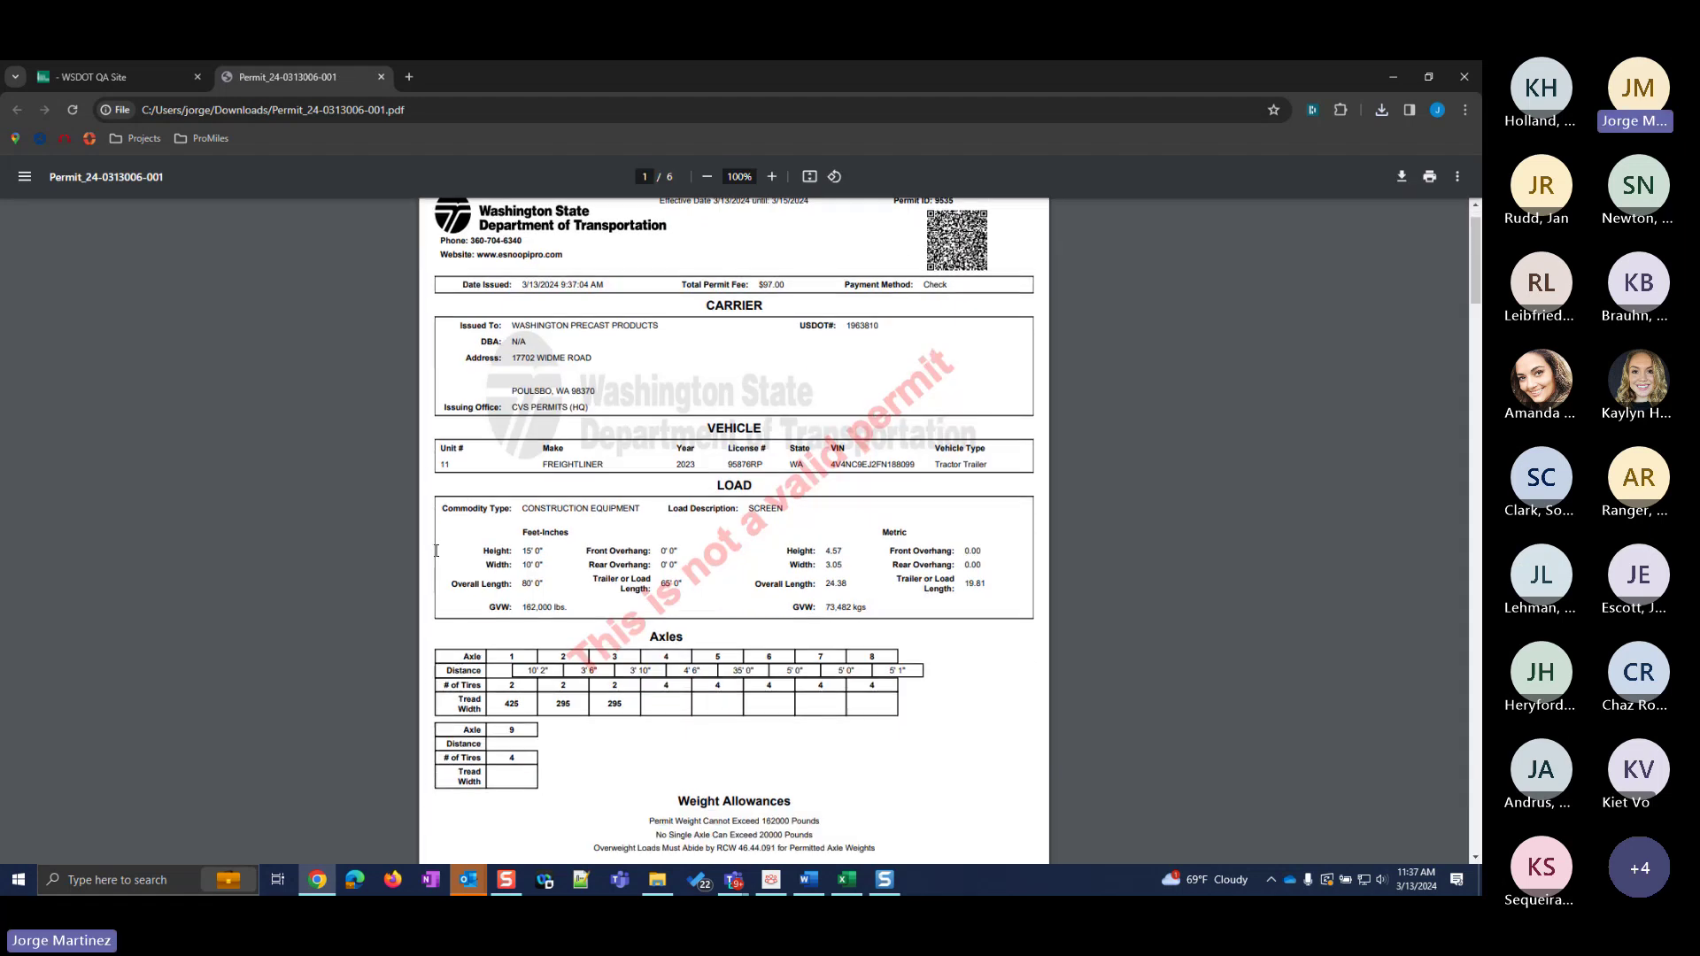
{"action": "scroll", "coordinate": [498, 583], "scroll_direction": "up", "scroll_amount": 3}
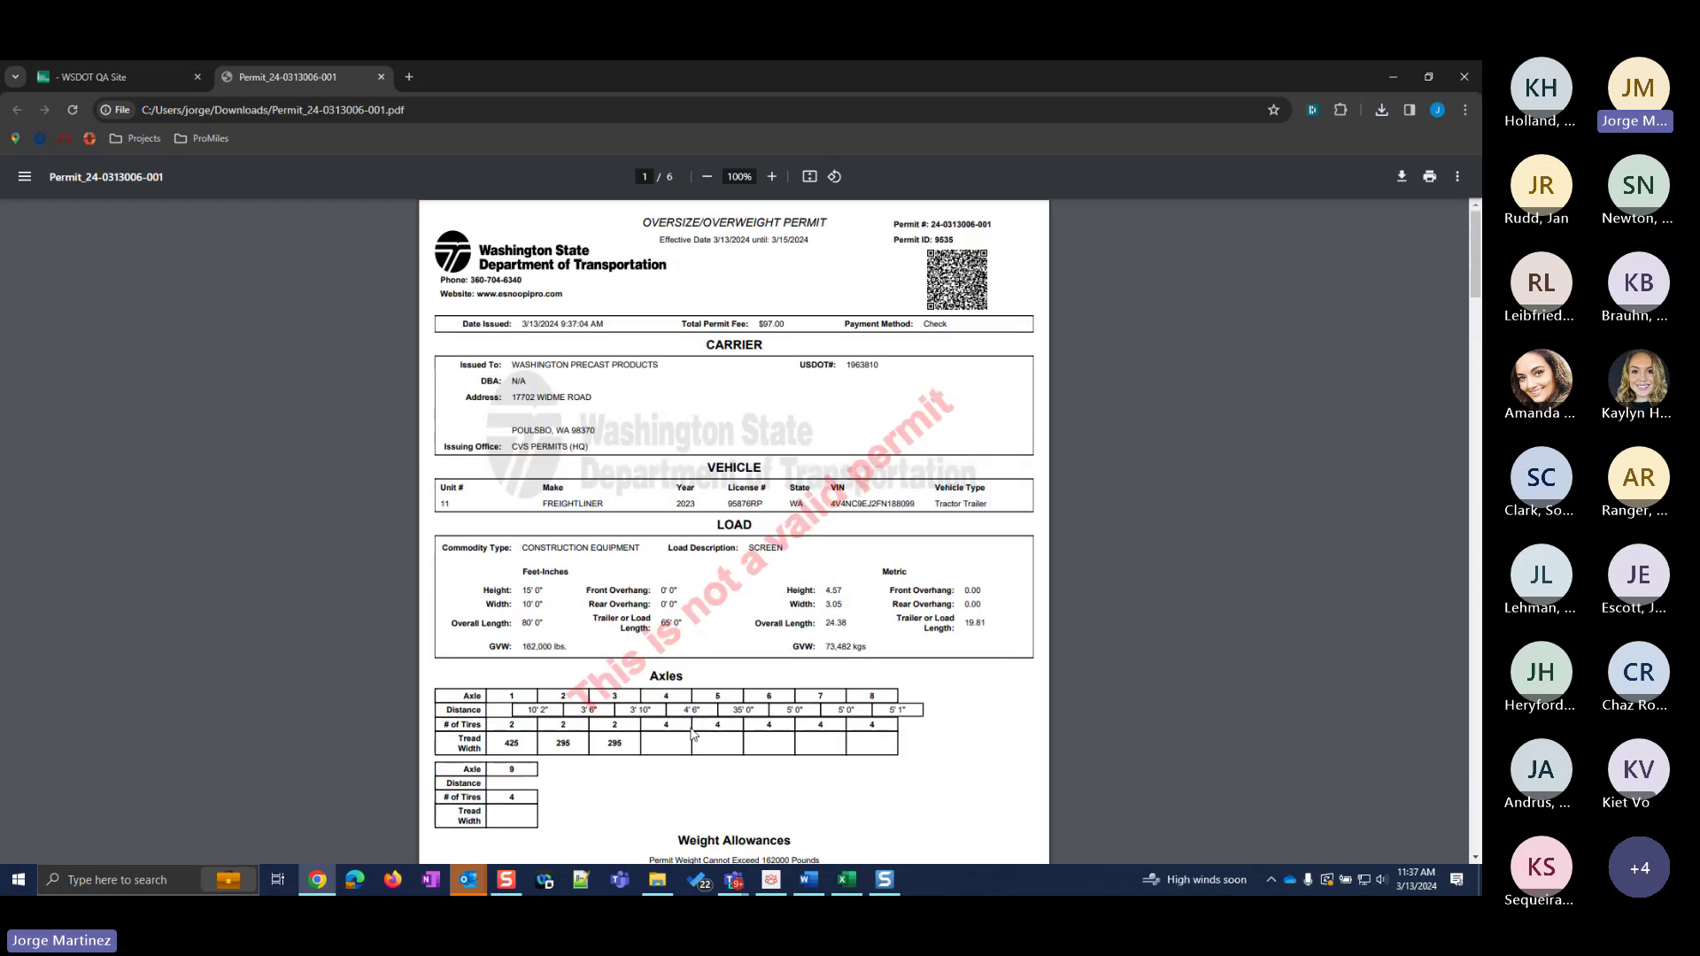
{"action": "scroll", "coordinate": [693, 733], "scroll_direction": "down", "scroll_amount": 8}
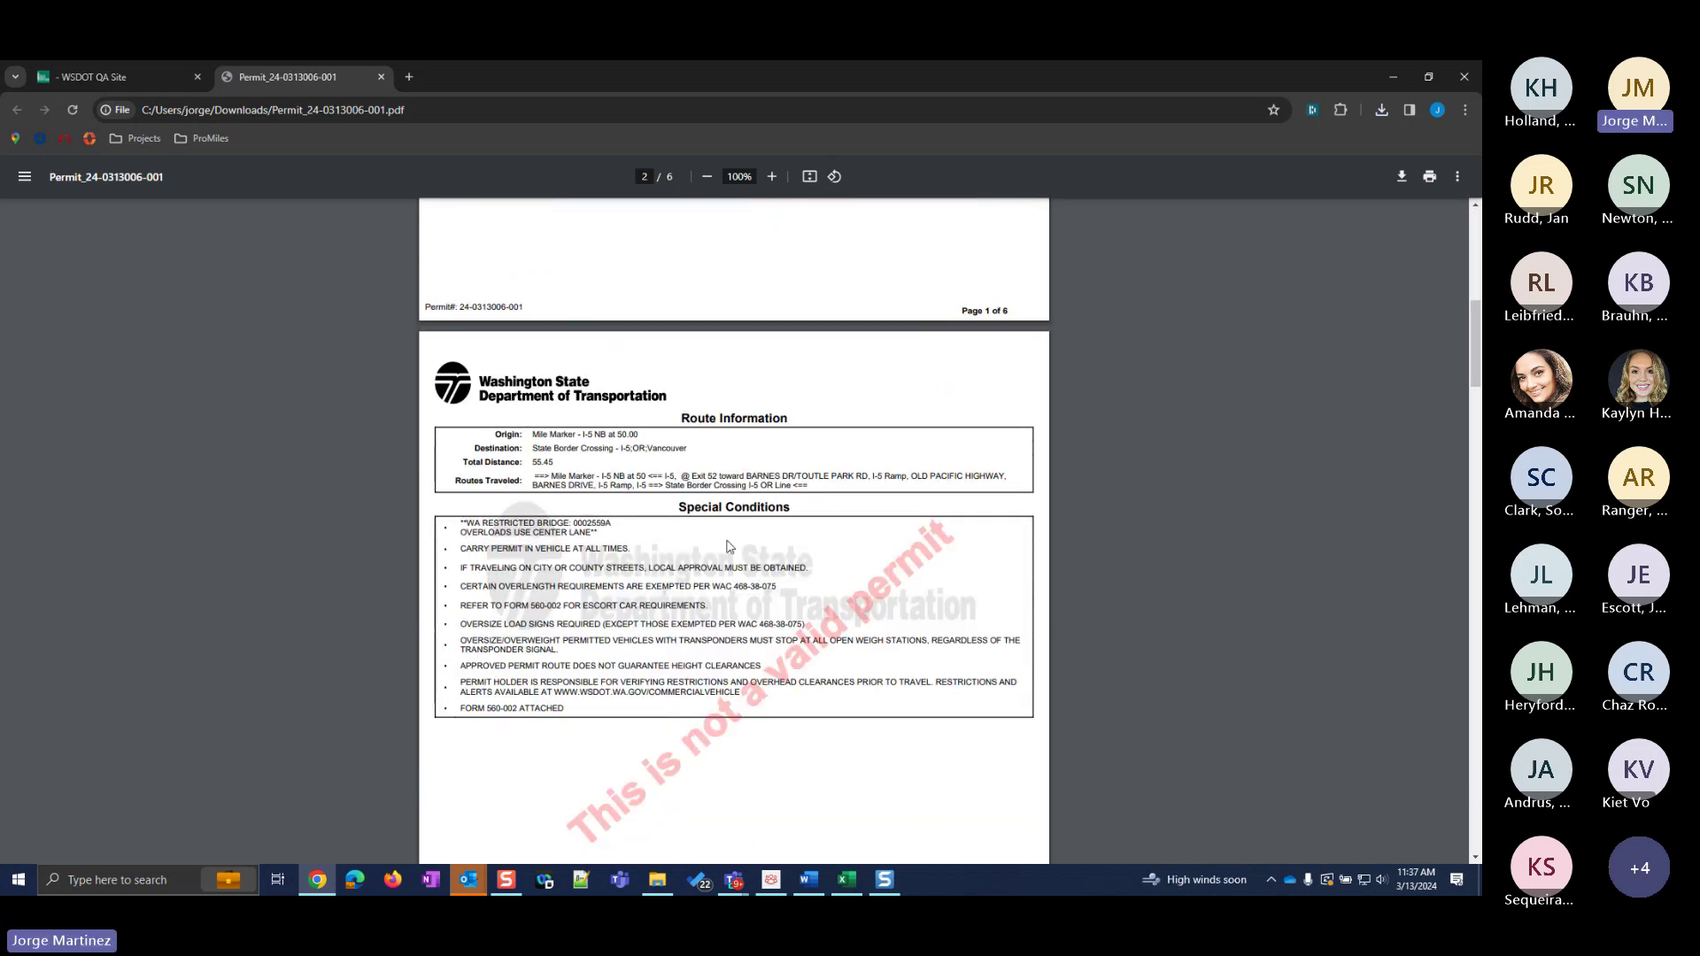
{"action": "scroll", "coordinate": [818, 629], "scroll_direction": "down", "scroll_amount": 10}
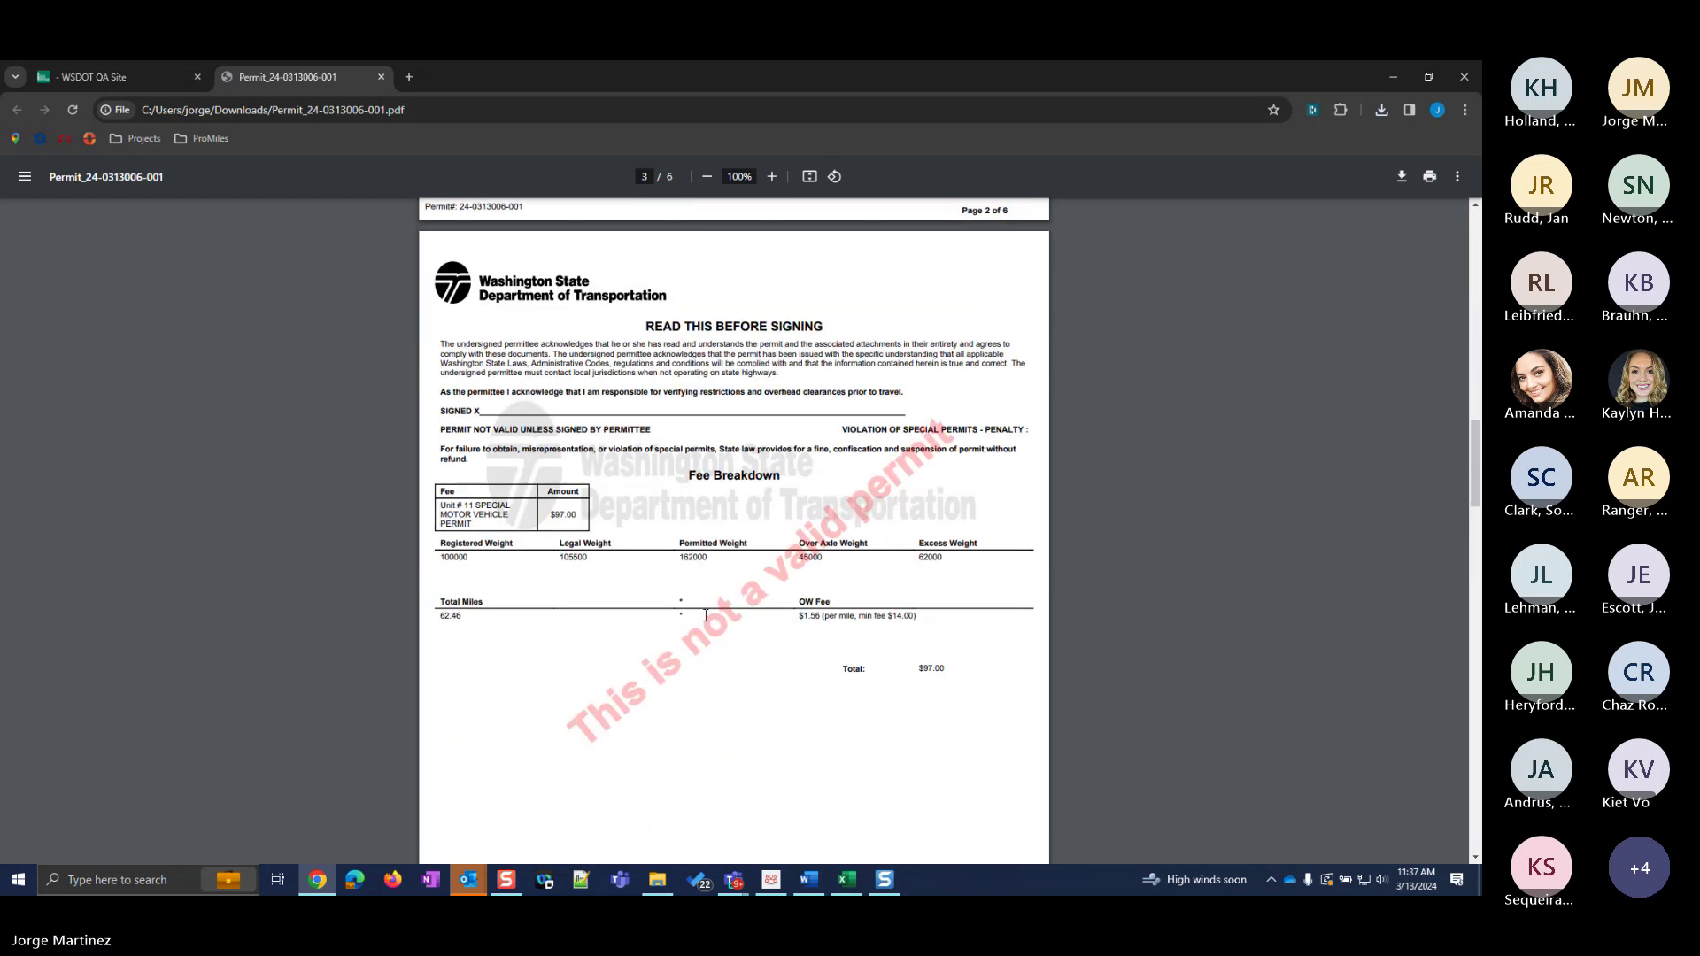
{"action": "scroll", "coordinate": [651, 549], "scroll_direction": "down", "scroll_amount": 10}
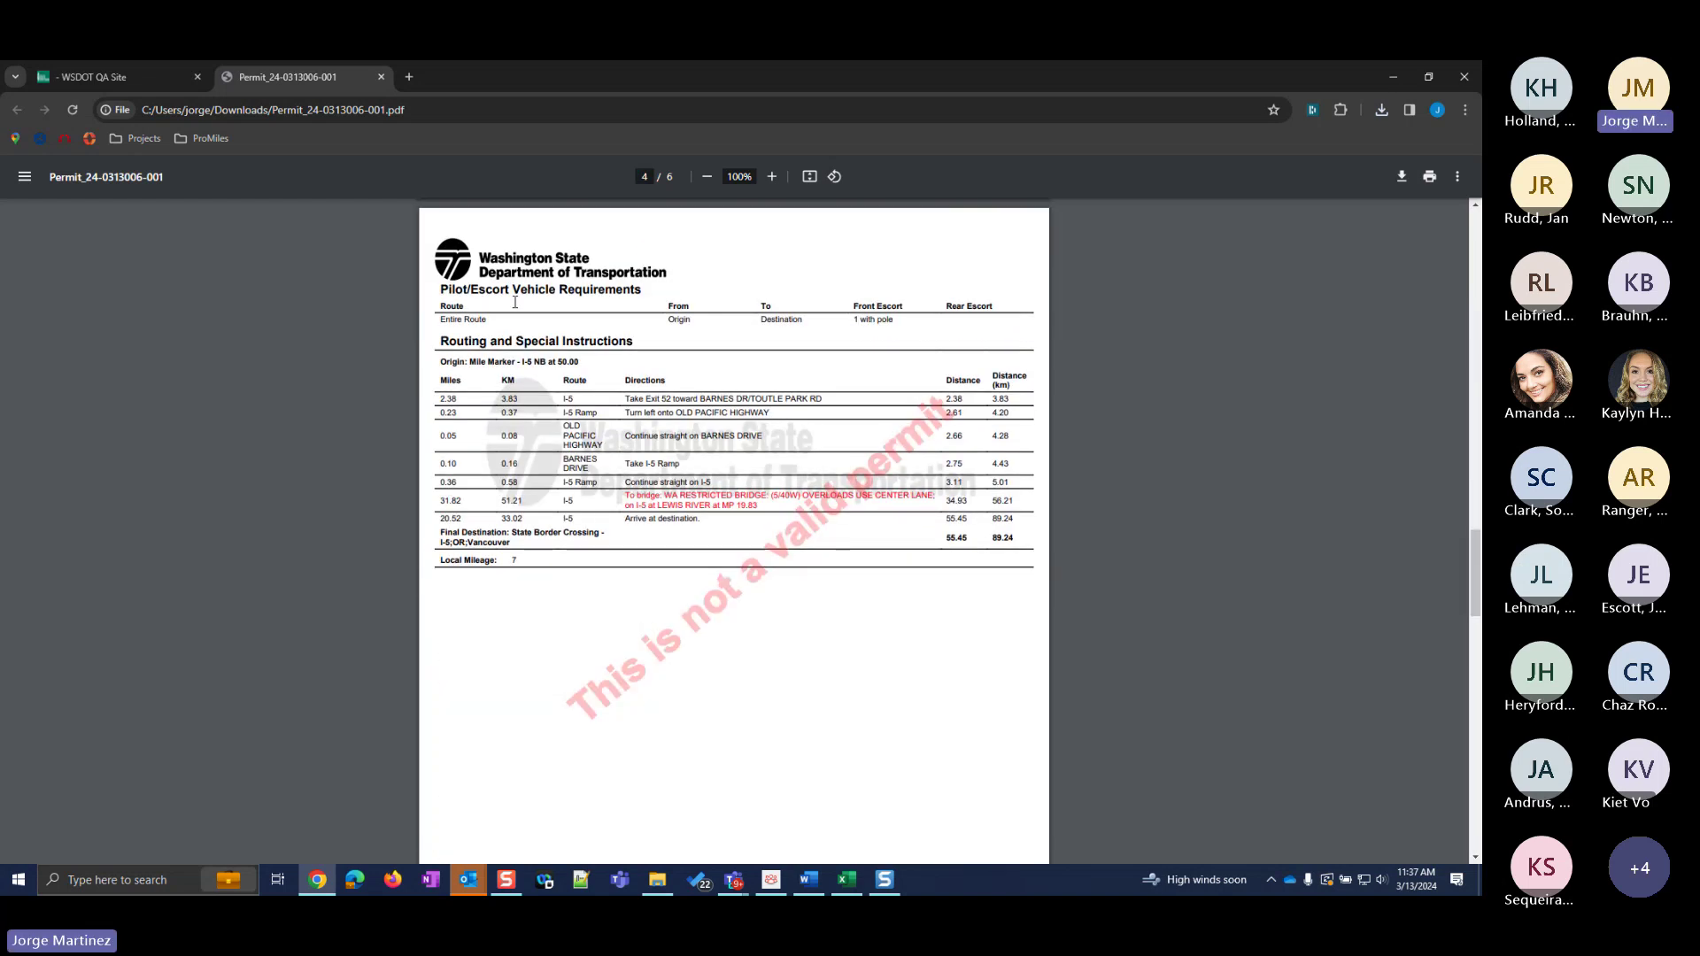